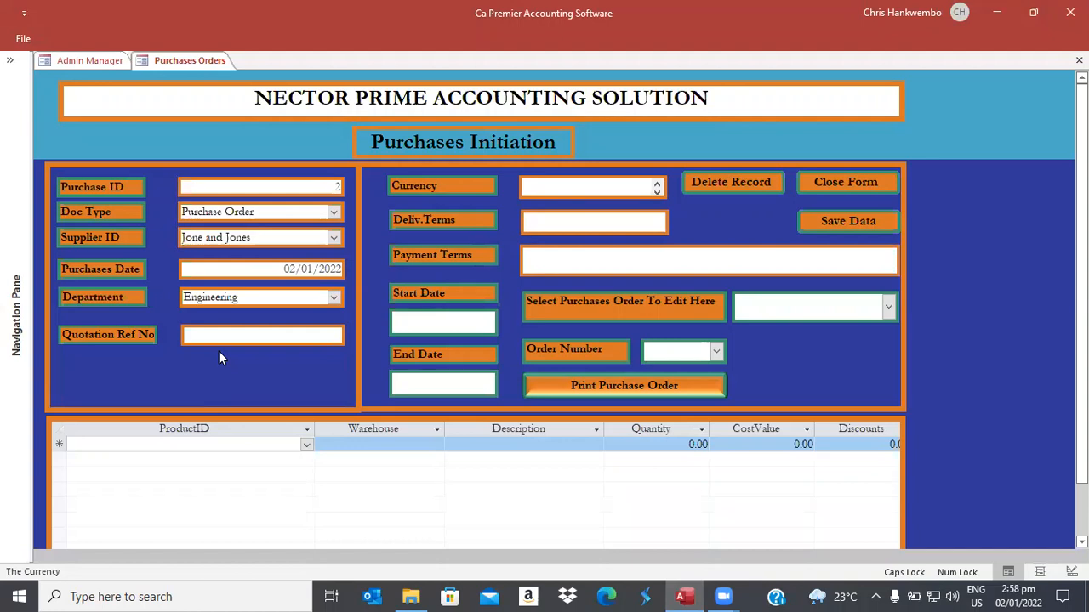
- Complete the purchase order header with currency GBP, delivery terms 30 DAYS, payment terms 60 DAYS and quotation reference NA
{"action": "type", "text": "GBP"}
{"action": "key", "text": "Tab"}
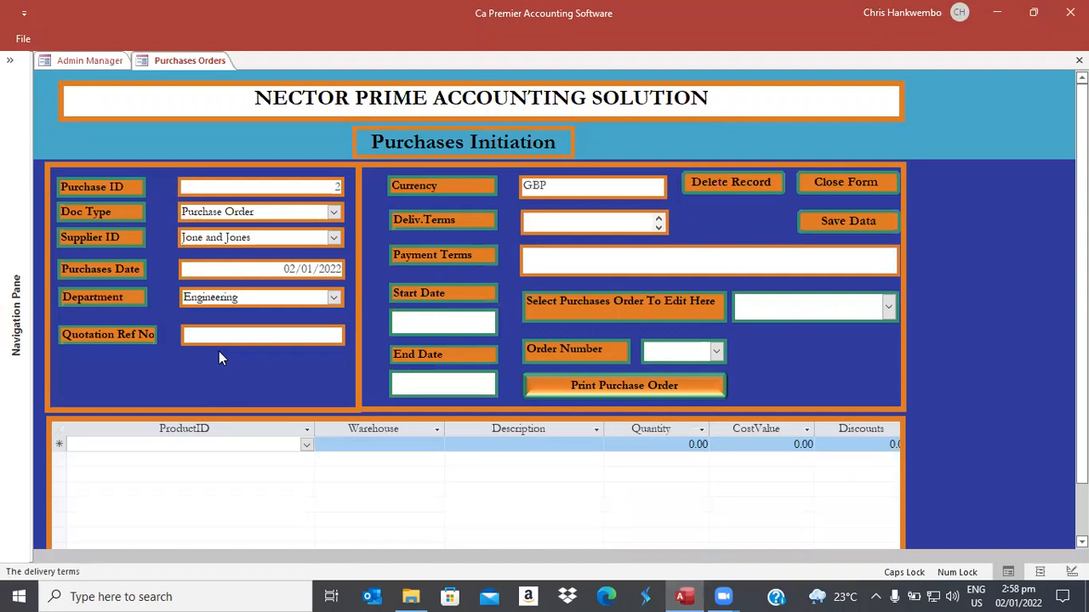
{"action": "type", "text": "30 DAYS"}
{"action": "key", "text": "Tab"}
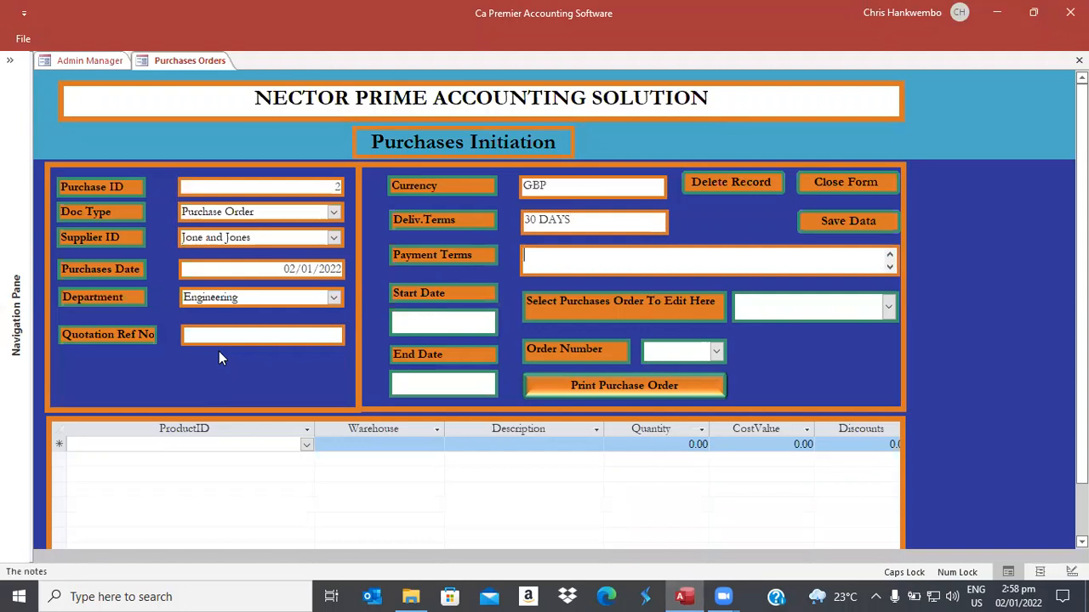
{"action": "type", "text": "60 DAYS"}
{"action": "left_click", "coordinate": [198, 333]}
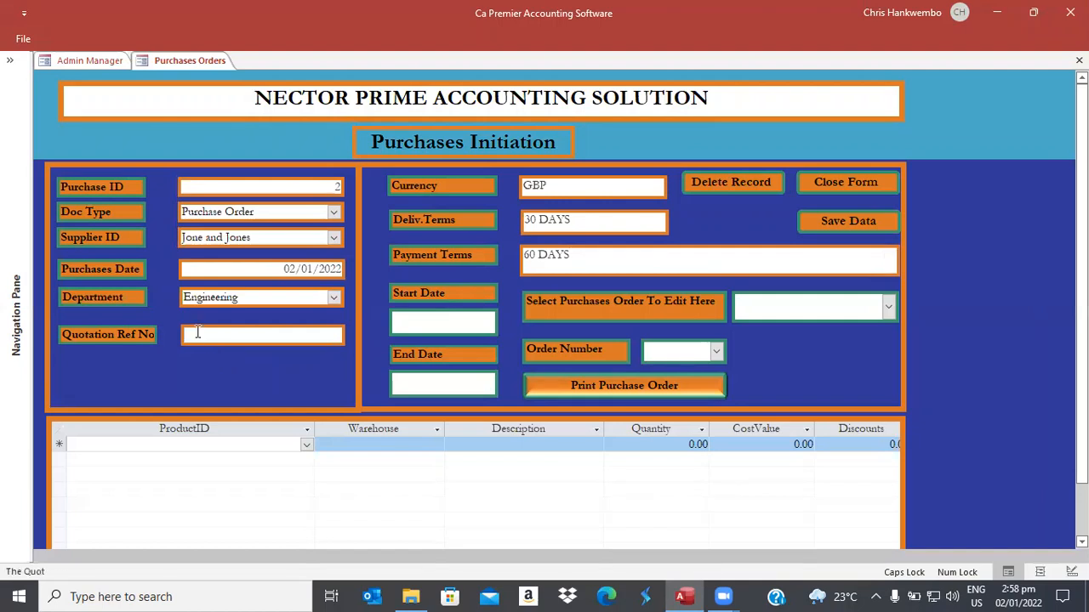
{"action": "type", "text": "No"}
{"action": "key", "text": "Tab"}
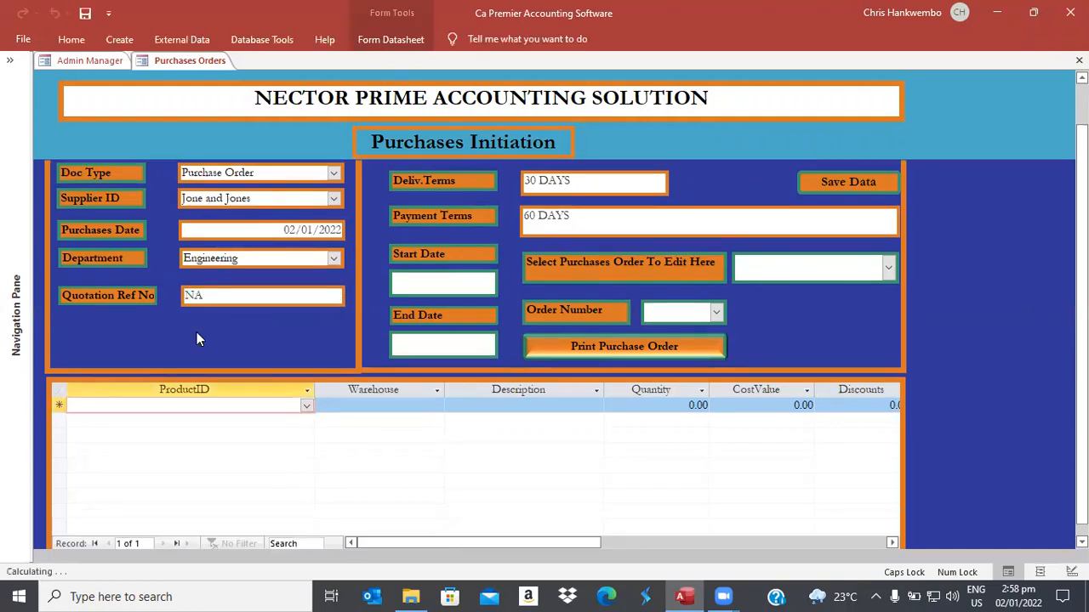
- Add Spare part XC 2020 as the first product line of the order, supplied to the Head Office warehouse
{"action": "left_click", "coordinate": [306, 405]}
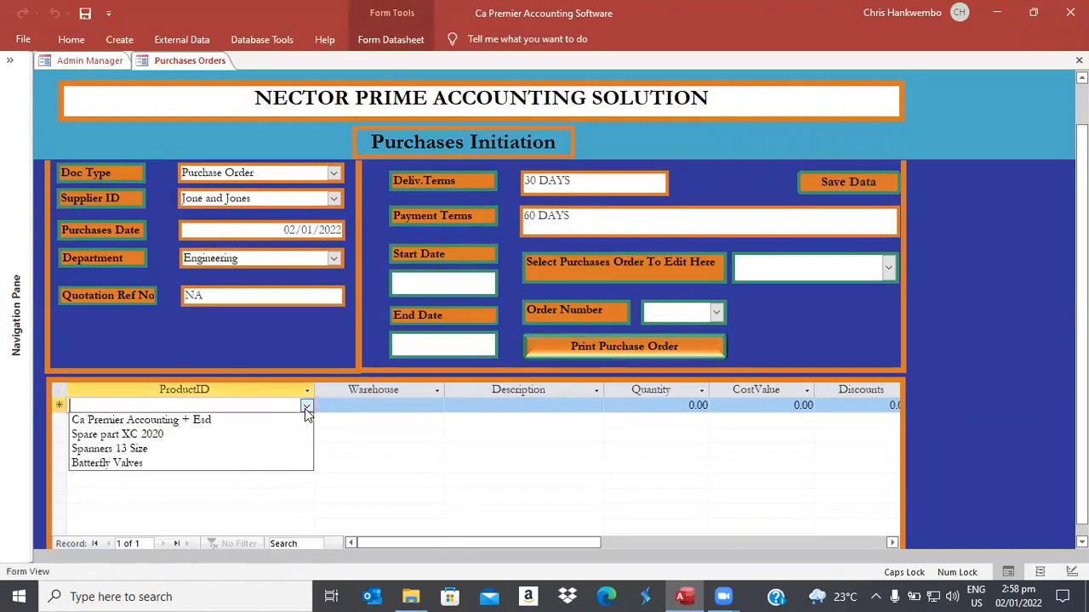
{"action": "left_click", "coordinate": [158, 438]}
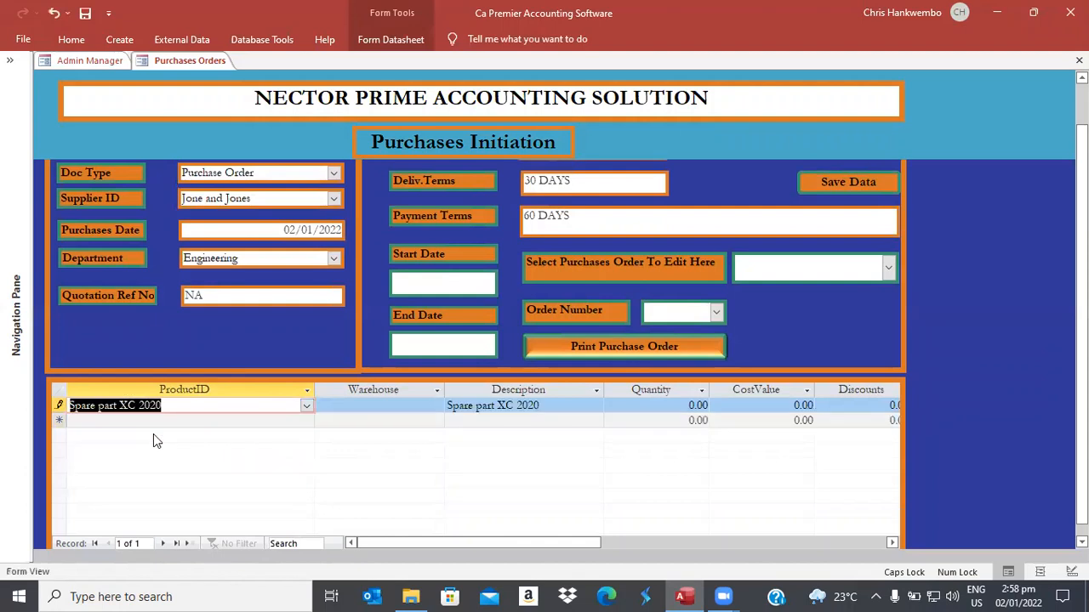
{"action": "key", "text": "Tab"}
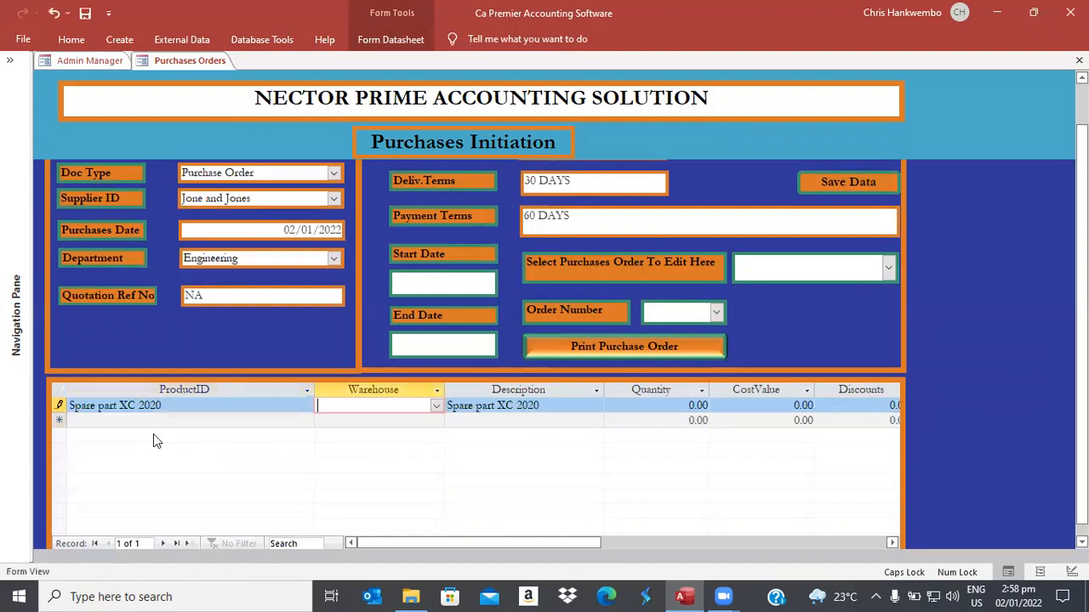
{"action": "left_click", "coordinate": [437, 408]}
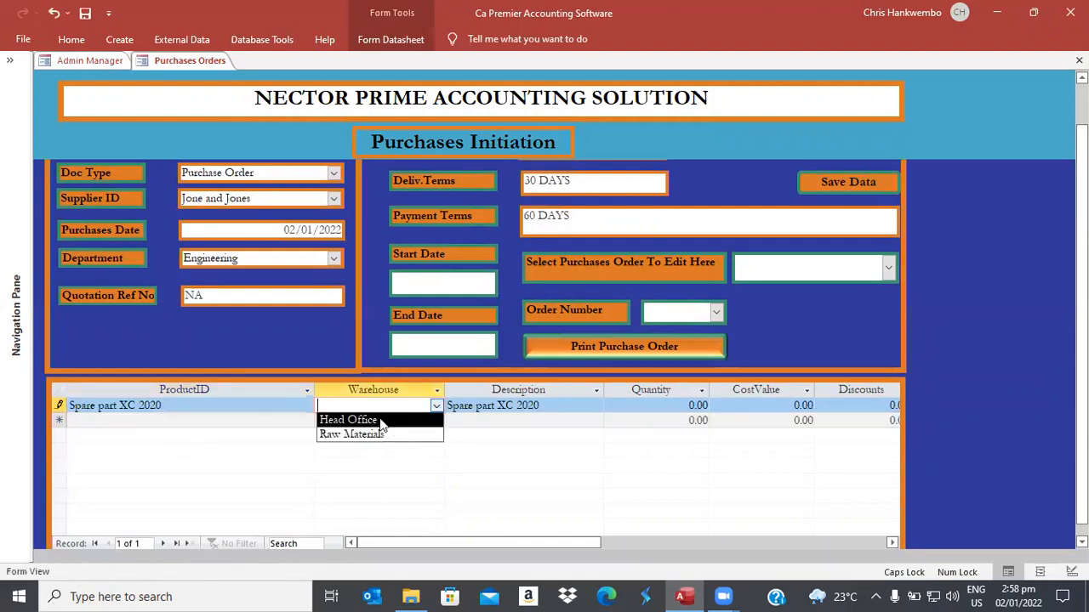
{"action": "left_click", "coordinate": [379, 417]}
{"action": "key", "text": "Tab"}
{"action": "key", "text": "Tab"}
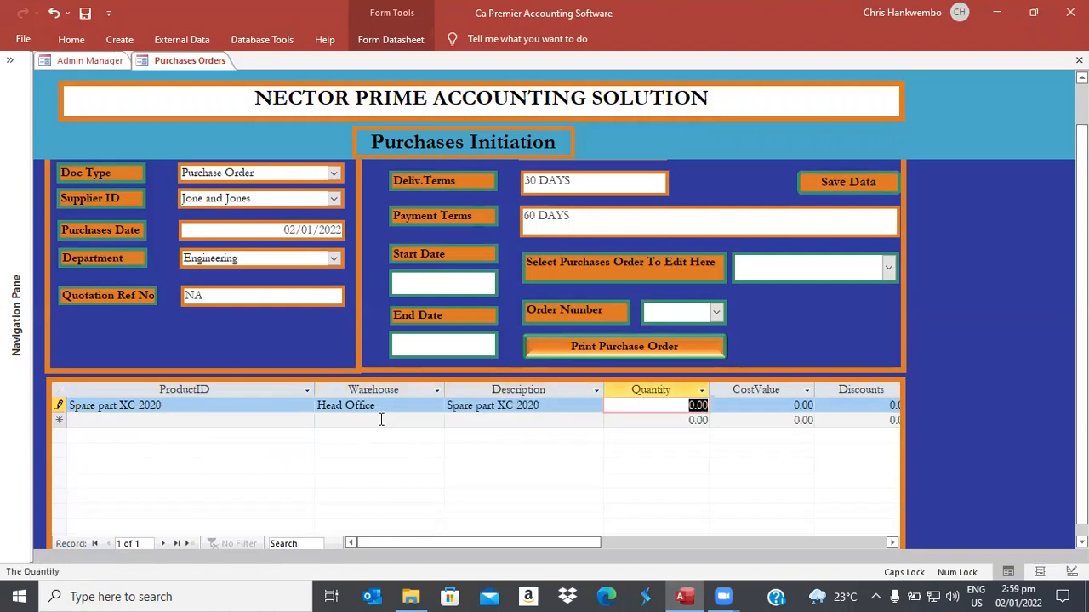
- Set the Spare part XC 2020 line to quantity 150 and cost value 7.55, then complete the row
{"action": "type", "text": "150"}
{"action": "key", "text": "Tab"}
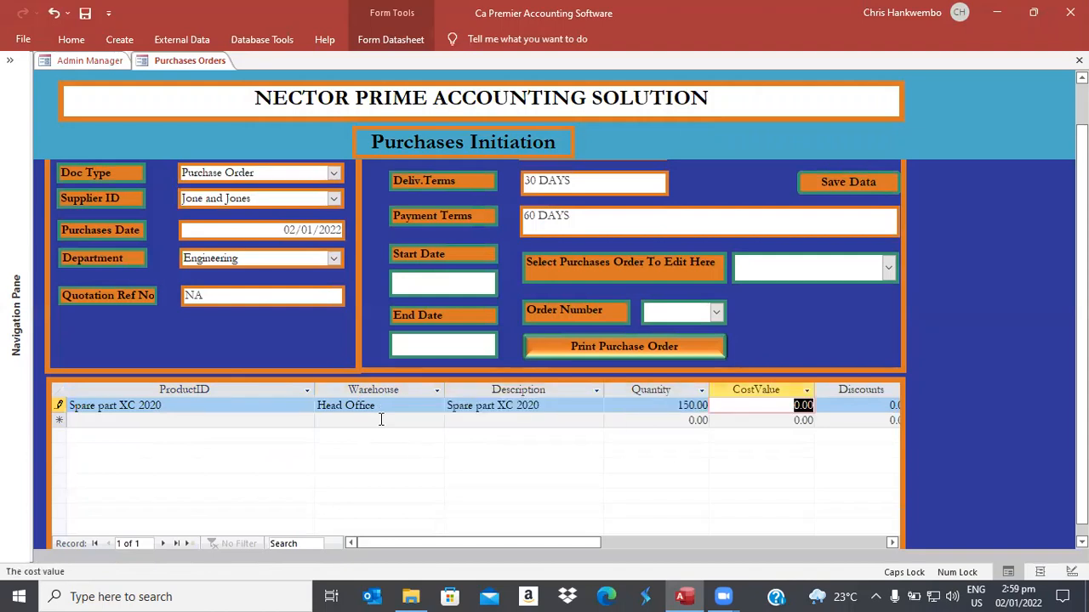
{"action": "type", "text": "7.55"}
{"action": "key", "text": "Tab"}
{"action": "key", "text": "Tab"}
{"action": "key", "text": "Tab"}
{"action": "key", "text": "Tab"}
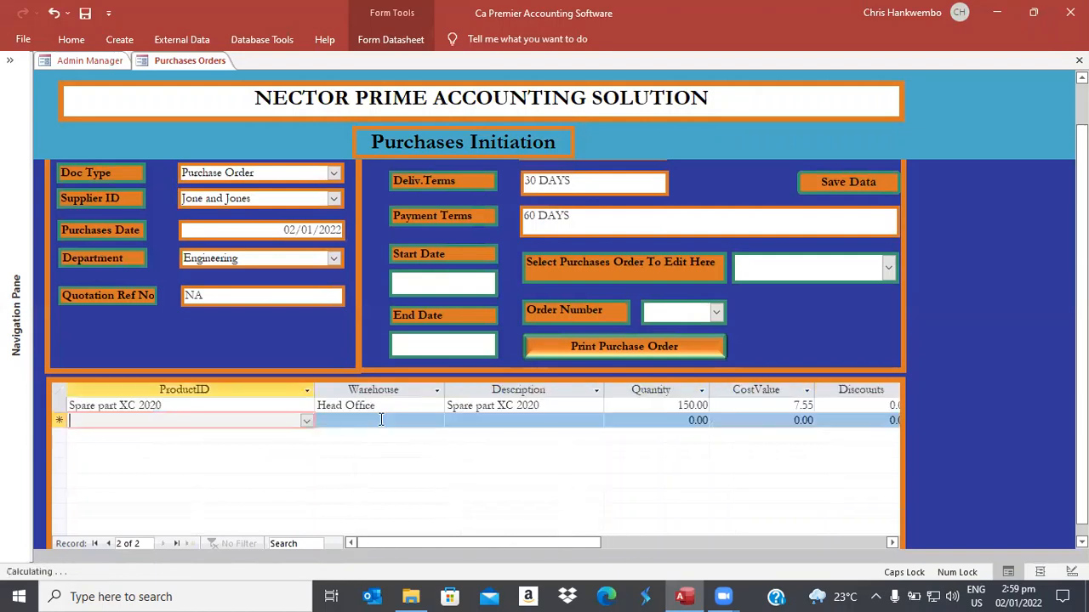
- Add Spanners 13 Size as the second product line, with Head Office as the warehouse
{"action": "left_click", "coordinate": [308, 425]}
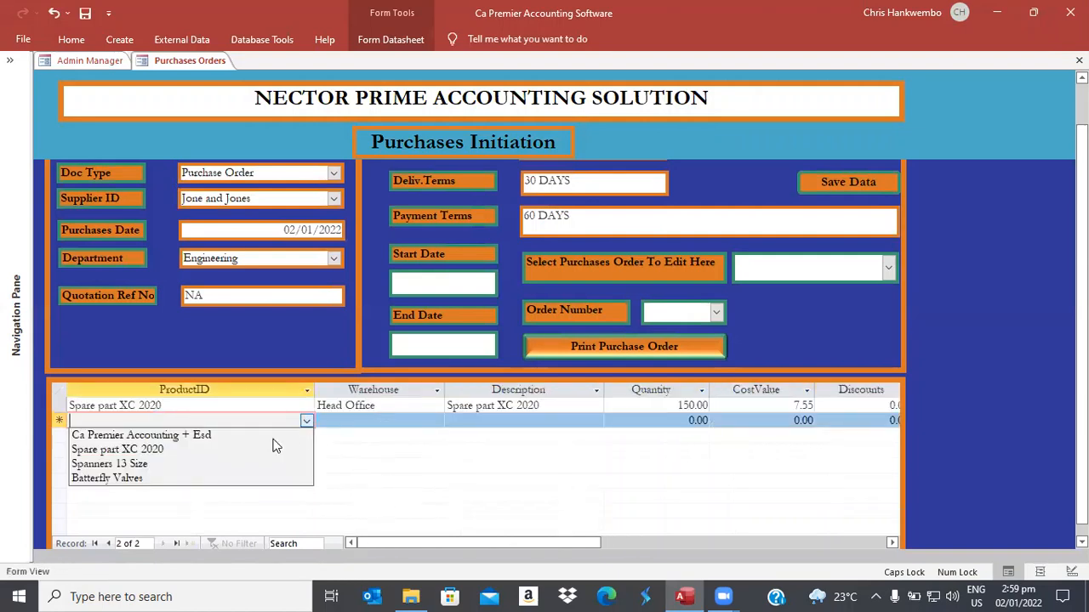
{"action": "left_click", "coordinate": [150, 464]}
{"action": "key", "text": "Tab"}
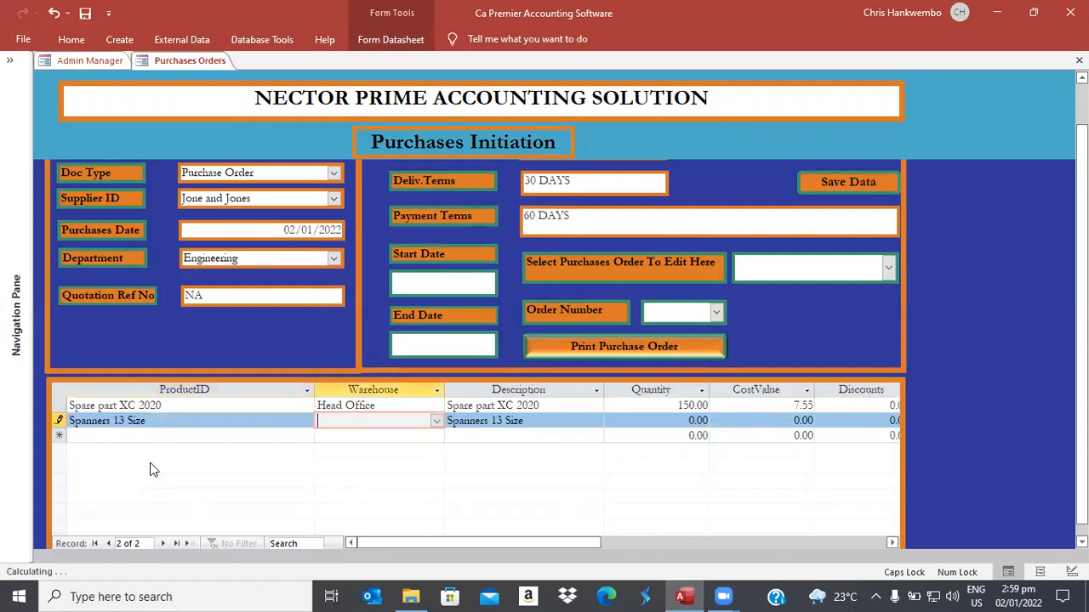
{"action": "left_click", "coordinate": [437, 421]}
{"action": "left_click", "coordinate": [376, 436]}
{"action": "key", "text": "Tab"}
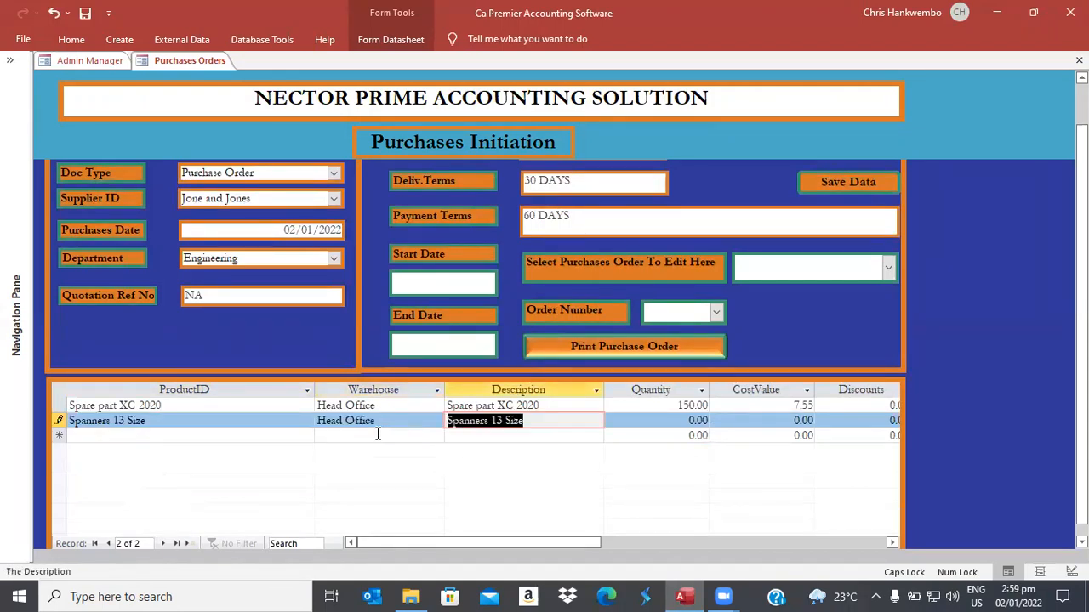
- Give the Spanners 13 Size line a quantity of 166 and a cost value of 8.33, and complete the row
{"action": "key", "text": "Tab"}
{"action": "type", "text": "166"}
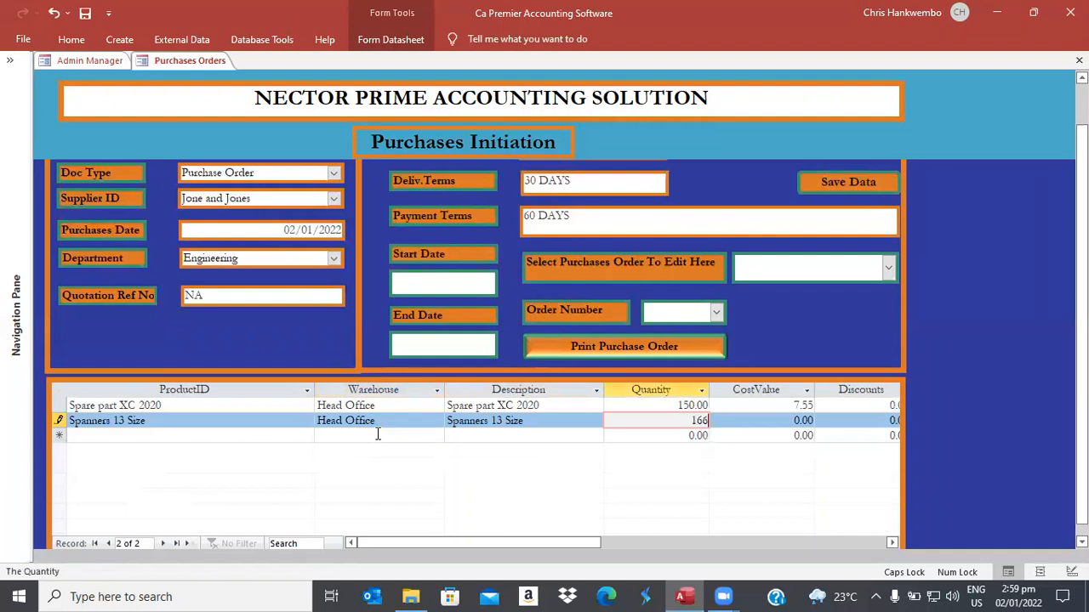
{"action": "key", "text": "Tab"}
{"action": "type", "text": "8"}
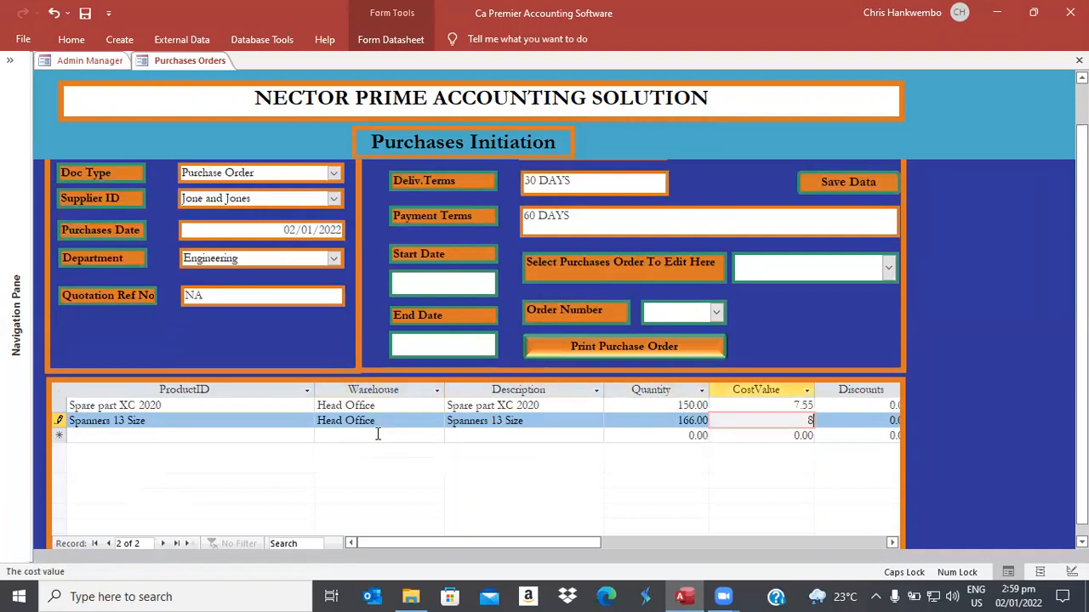
{"action": "type", "text": ".33"}
{"action": "key", "text": "Tab"}
{"action": "key", "text": "Tab"}
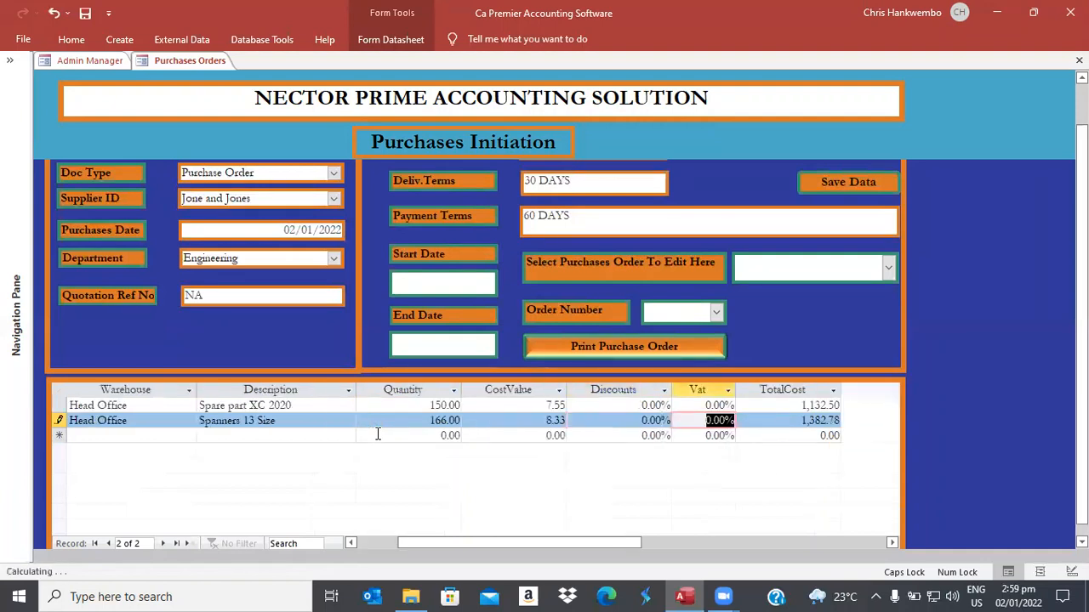
{"action": "key", "text": "Tab"}
{"action": "key", "text": "Tab"}
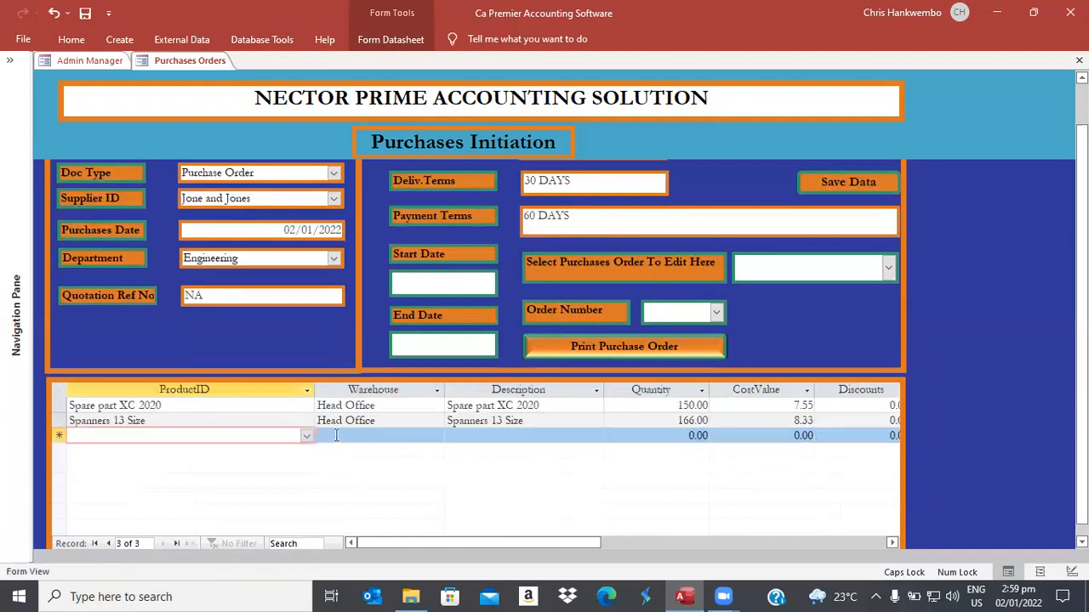
- Add Batterfly Valves as the third product line, with Head Office as the warehouse
{"action": "left_click", "coordinate": [306, 436]}
{"action": "left_click", "coordinate": [176, 494]}
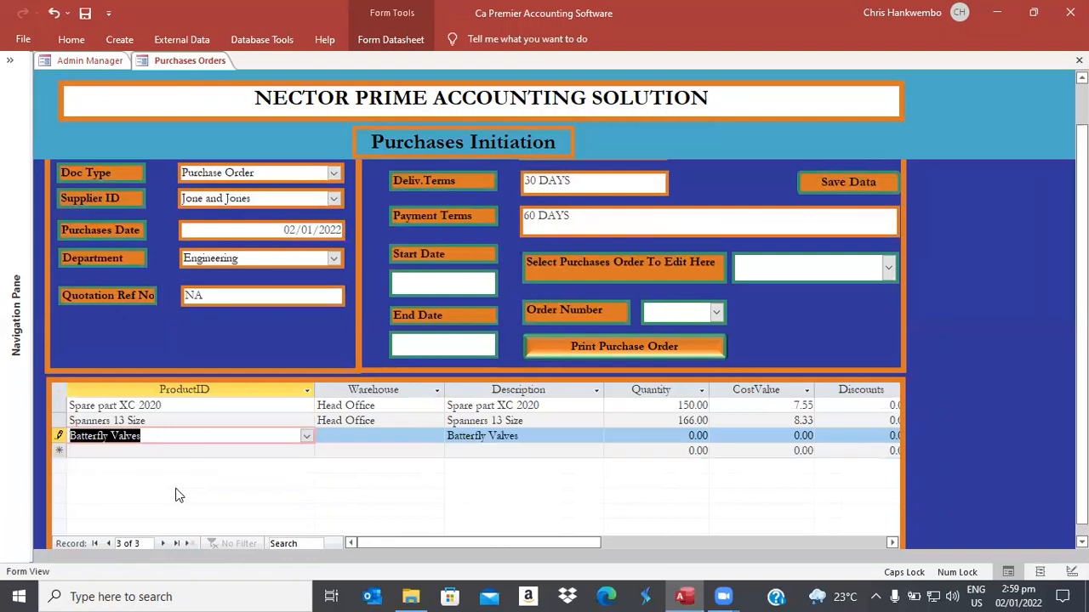
{"action": "key", "text": "Tab"}
{"action": "left_click", "coordinate": [437, 438]}
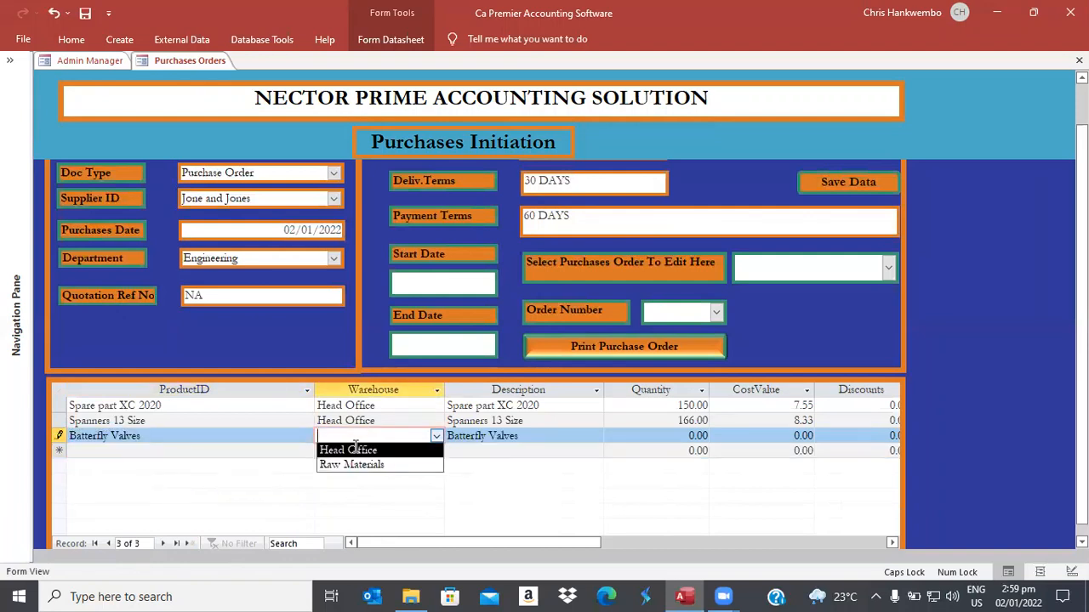
{"action": "left_click", "coordinate": [356, 449]}
{"action": "key", "text": "Tab"}
{"action": "key", "text": "Tab"}
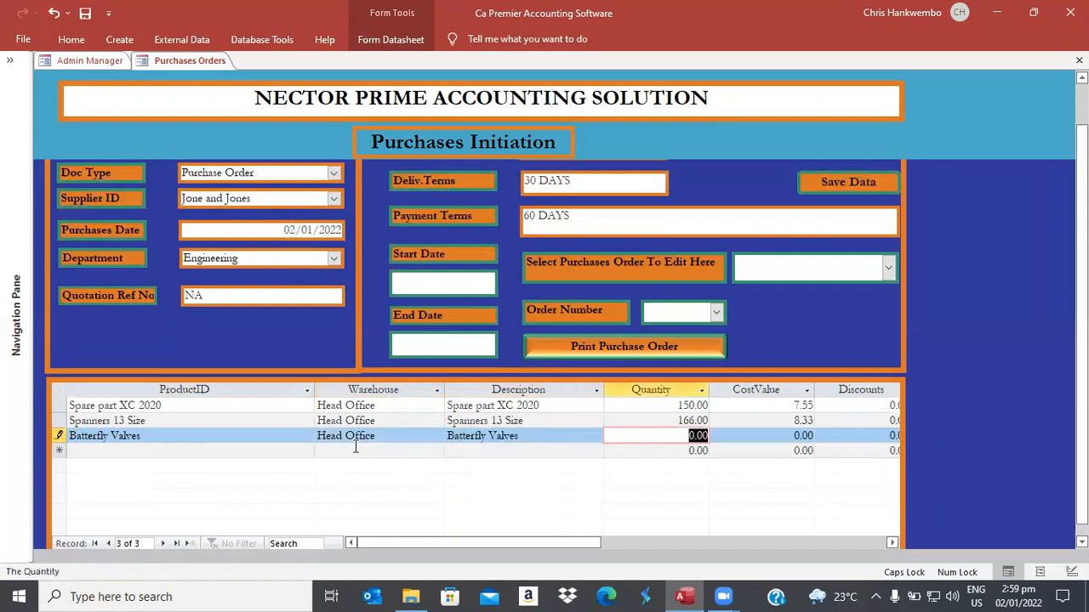
- Give the Batterfly Valves line a quantity of 121 and a cost value of 5.13, and complete the row
{"action": "type", "text": "121"}
{"action": "key", "text": "Tab"}
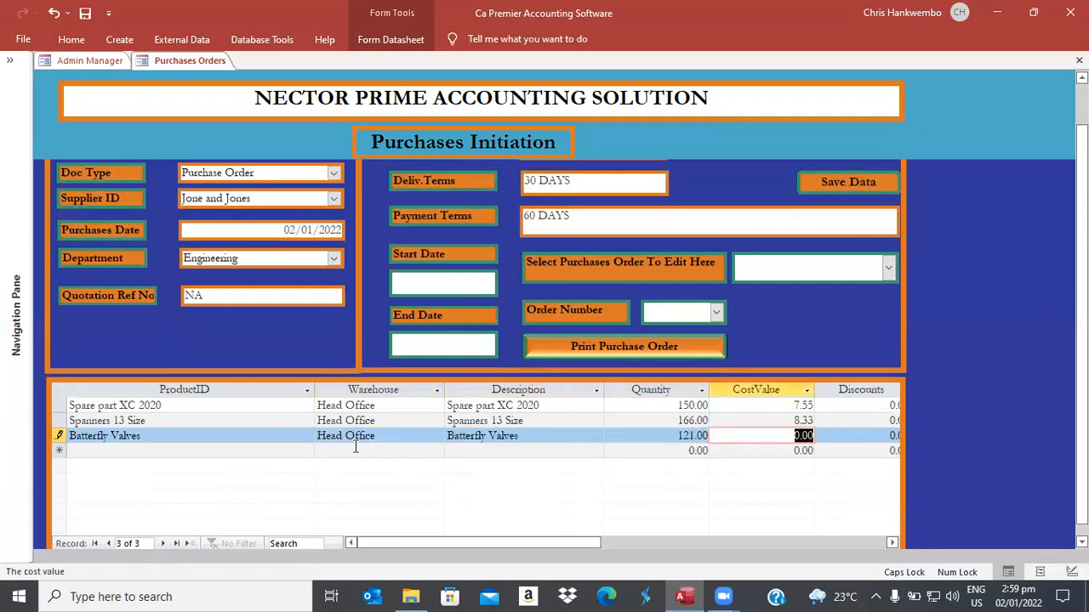
{"action": "type", "text": "5.13"}
{"action": "key", "text": "Tab"}
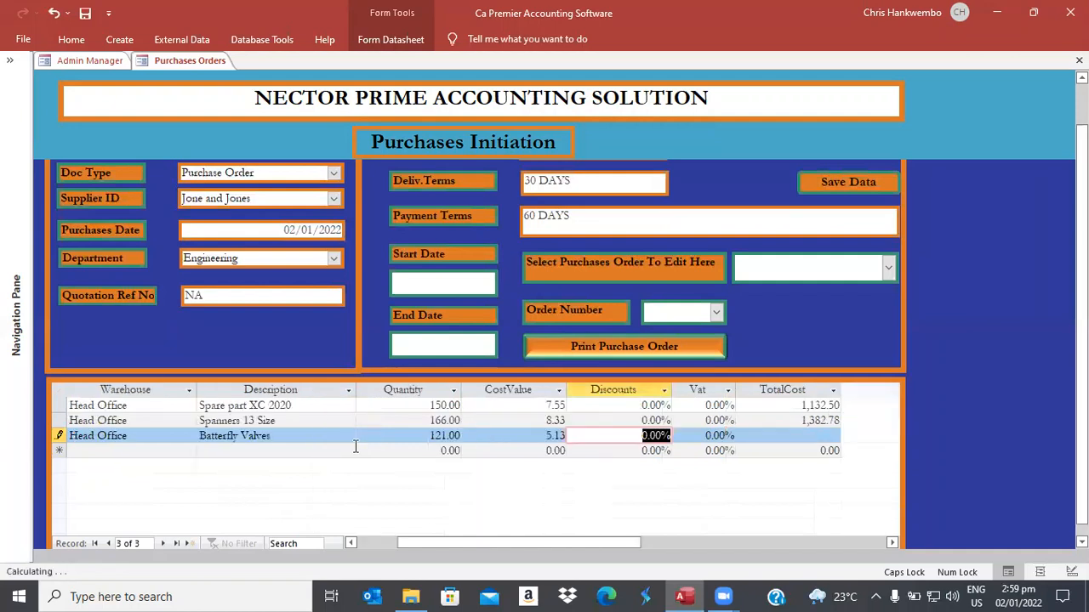
{"action": "key", "text": "Tab"}
{"action": "key", "text": "Tab"}
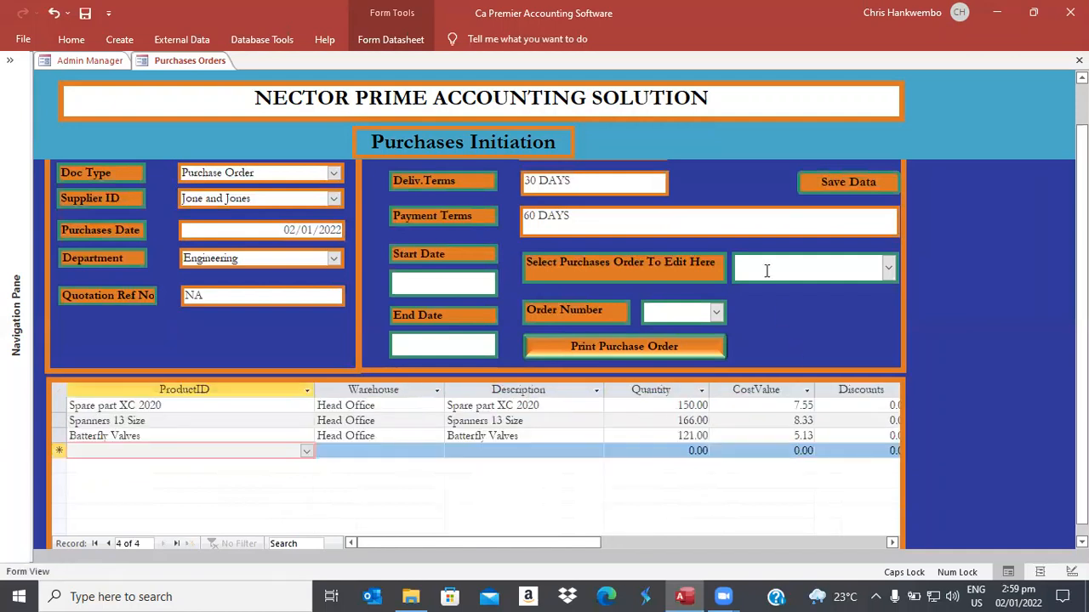
- Save the completed purchase order and close its form
{"action": "left_click", "coordinate": [834, 186]}
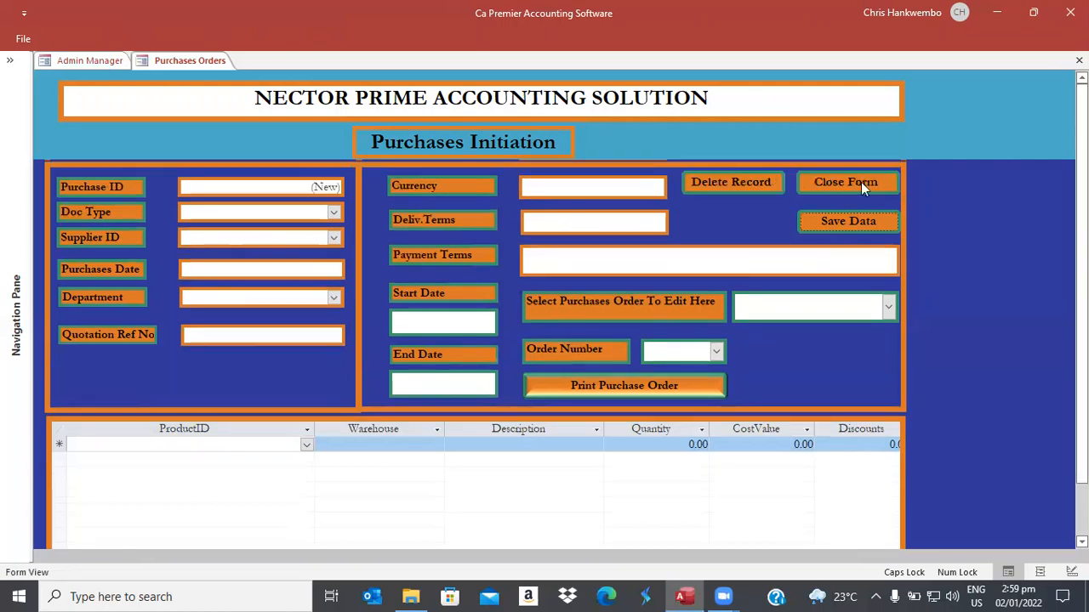
{"action": "left_click", "coordinate": [823, 182]}
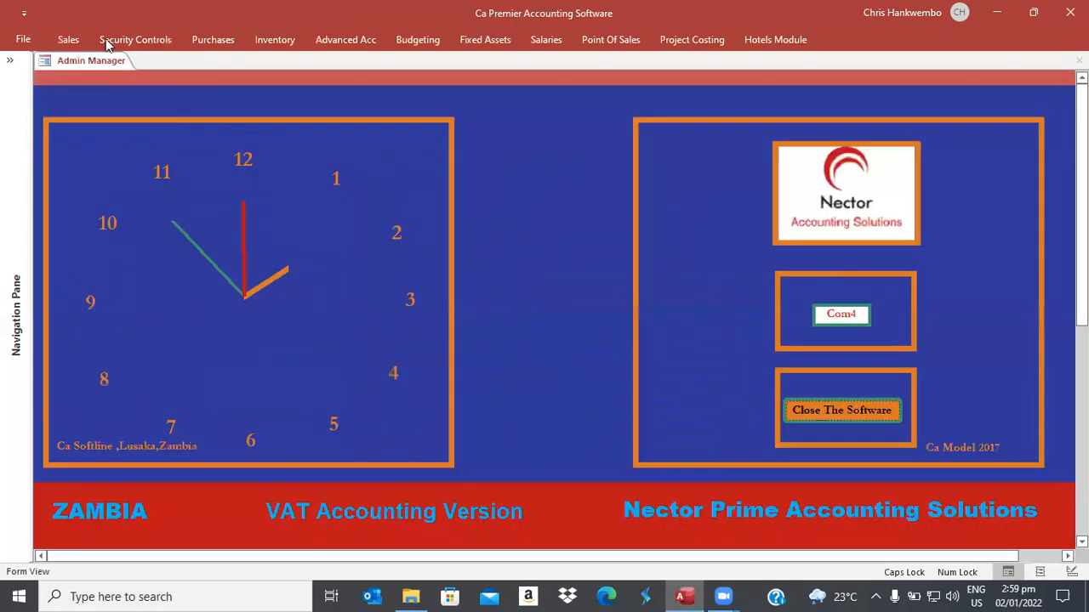
- Create a new goods received note from the inventory functions and date it 02/01/2022
{"action": "left_click", "coordinate": [264, 41]}
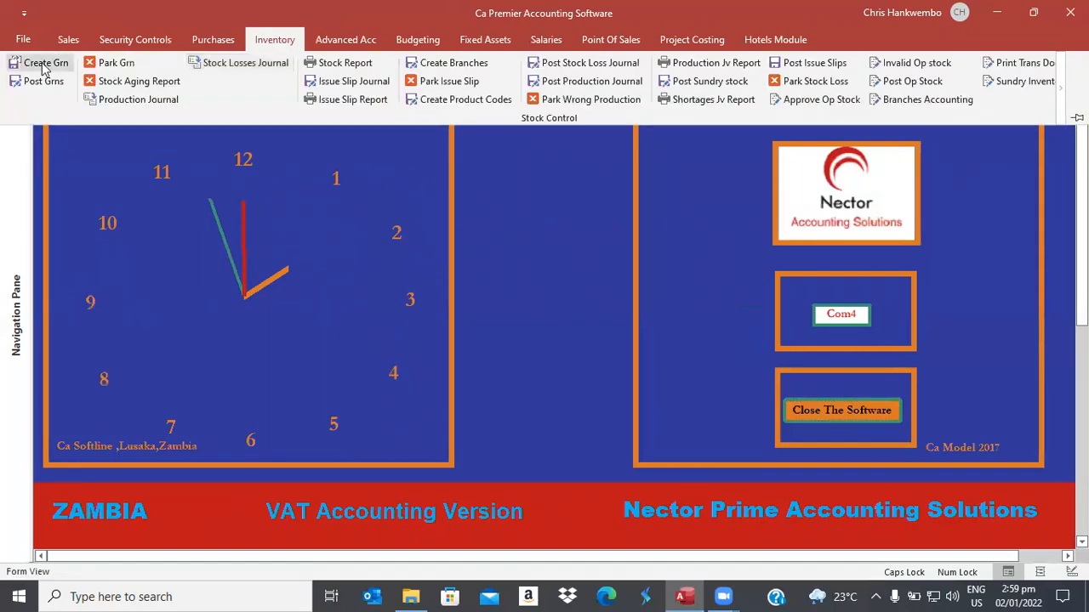
{"action": "left_click", "coordinate": [43, 63]}
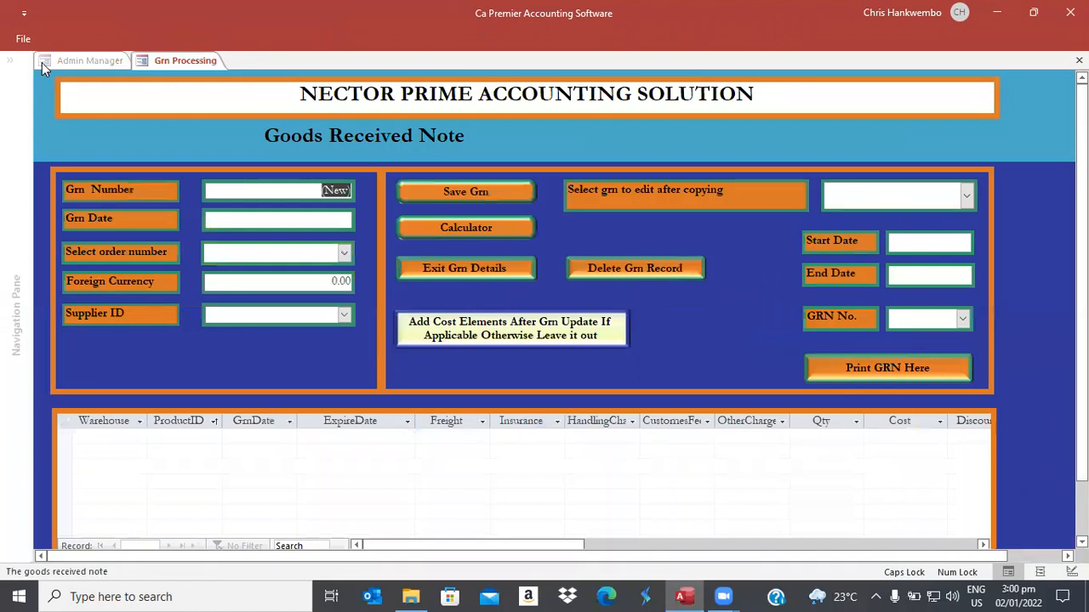
{"action": "key", "text": "Tab"}
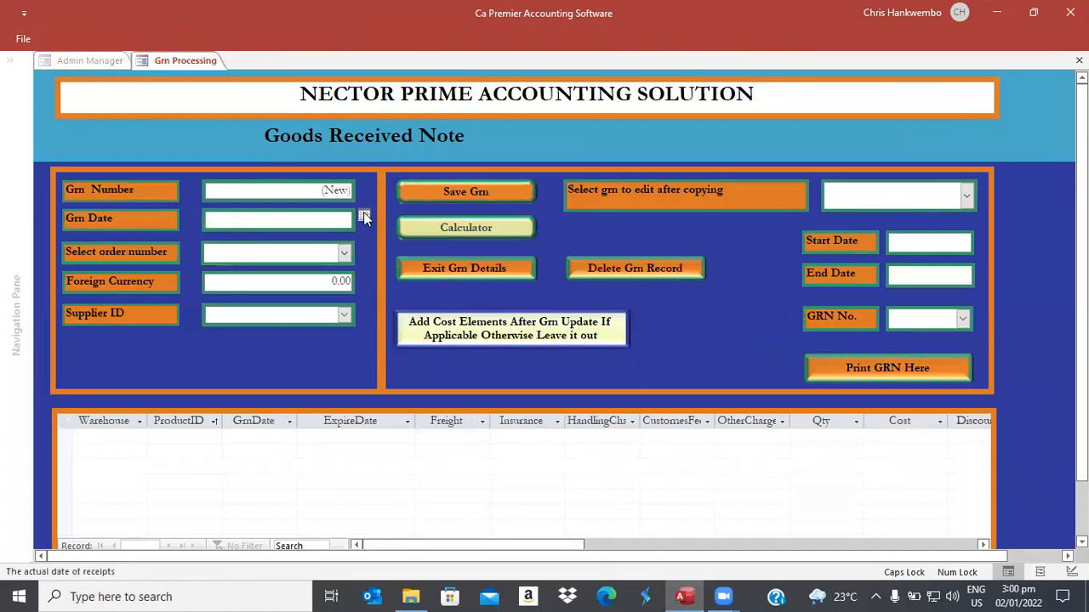
{"action": "left_click", "coordinate": [363, 217]}
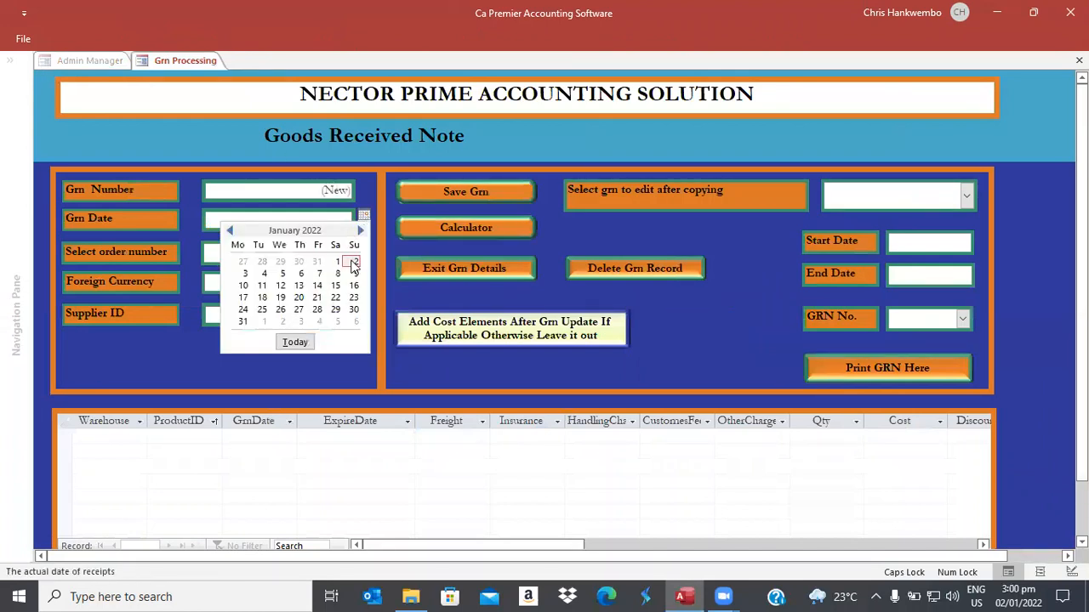
{"action": "left_click", "coordinate": [354, 263]}
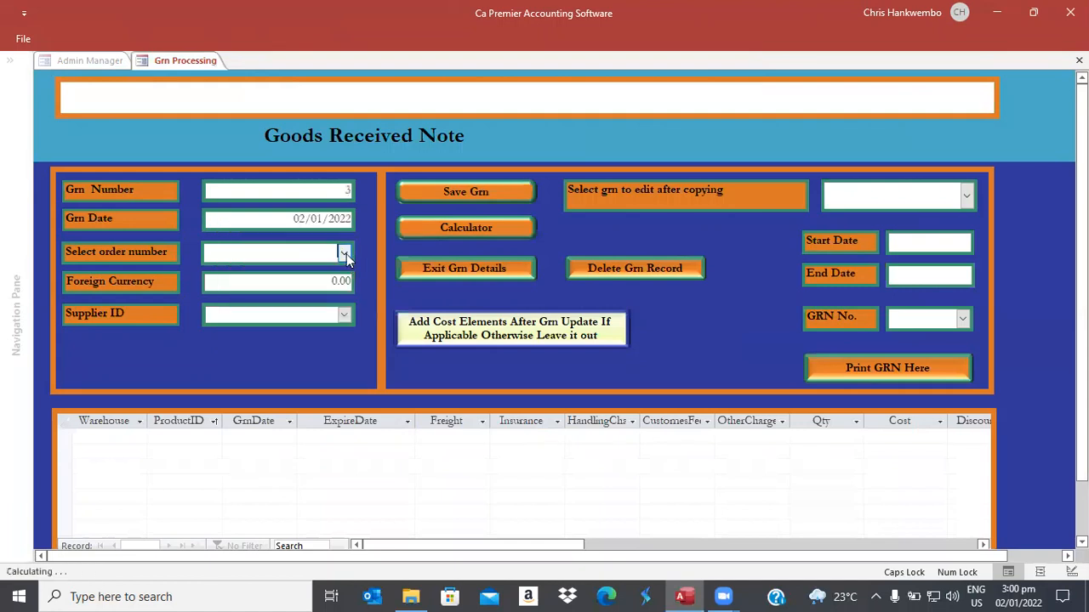
- Link the goods received note to the purchase order just saved
{"action": "left_click", "coordinate": [346, 255]}
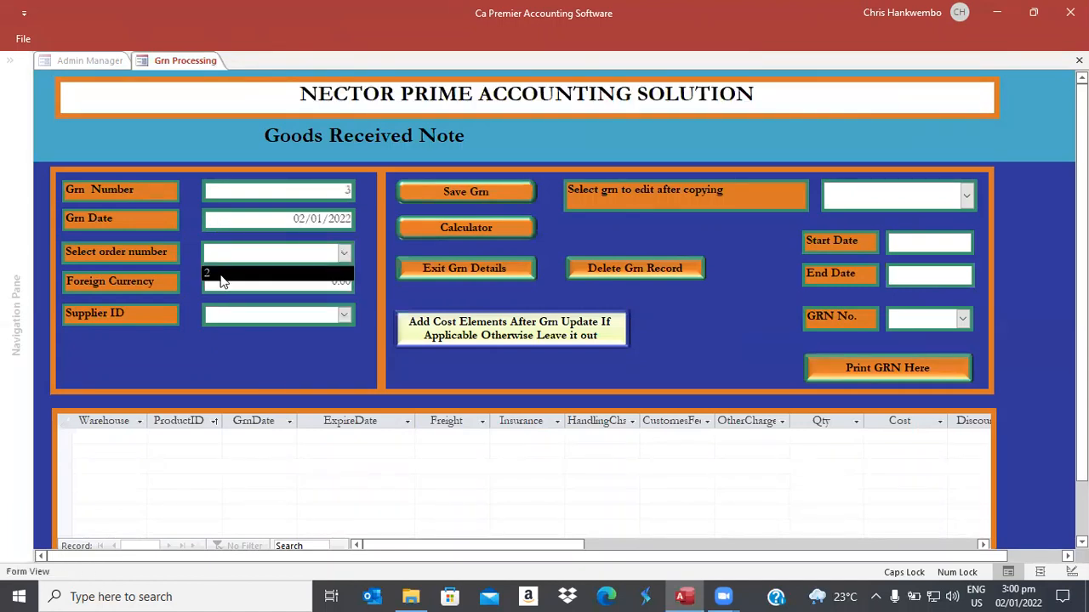
{"action": "left_click", "coordinate": [221, 273]}
{"action": "key", "text": "Tab"}
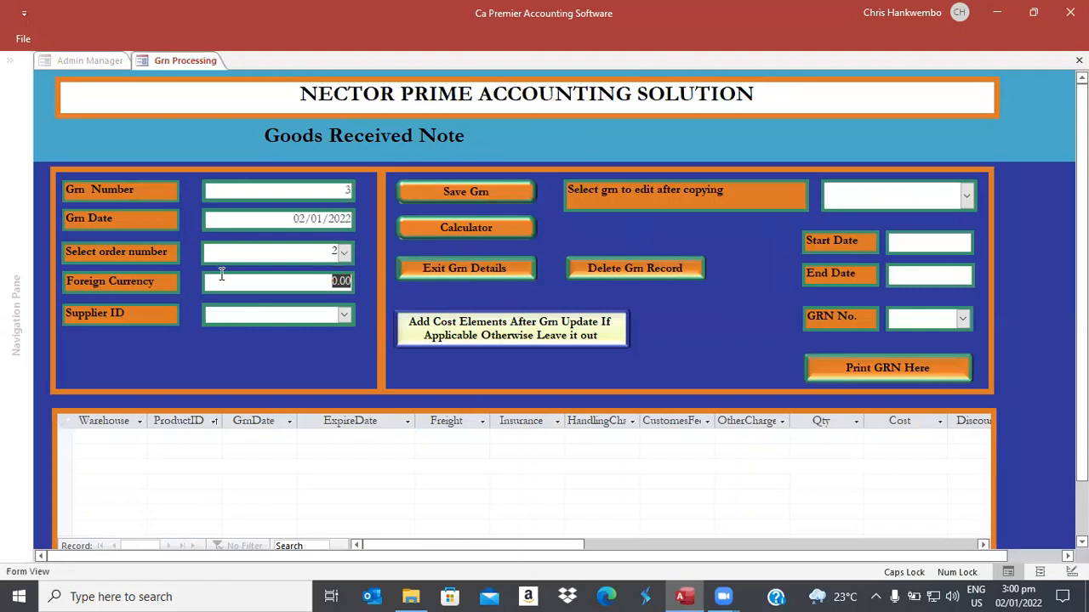
- Set the goods received note's foreign currency rate to 23.65 and choose Jone and Jones as the supplier
{"action": "type", "text": "23.65"}
{"action": "key", "text": "Tab"}
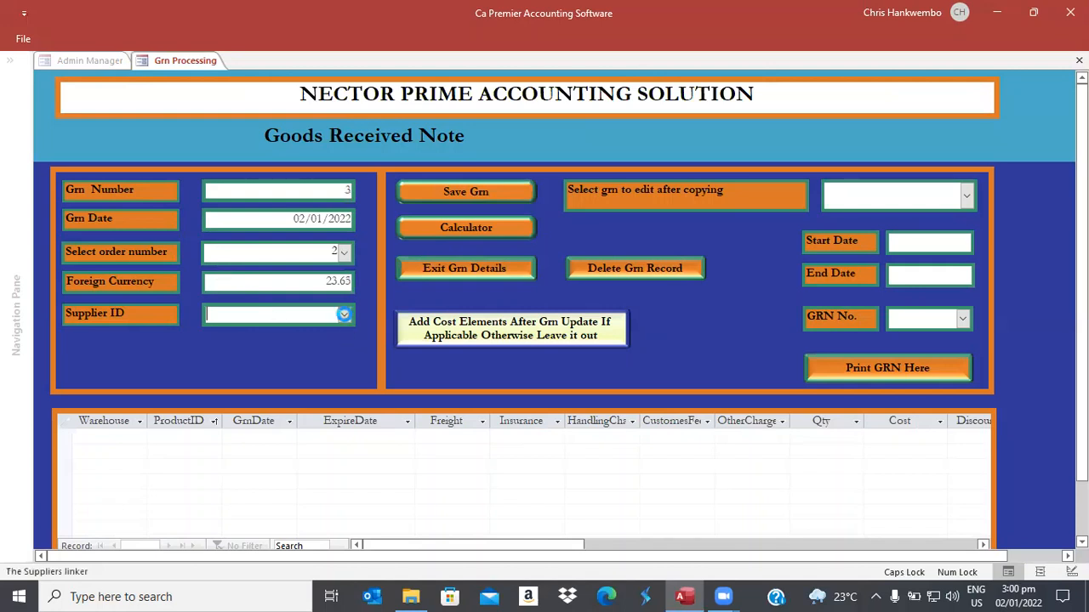
{"action": "key", "text": "F4"}
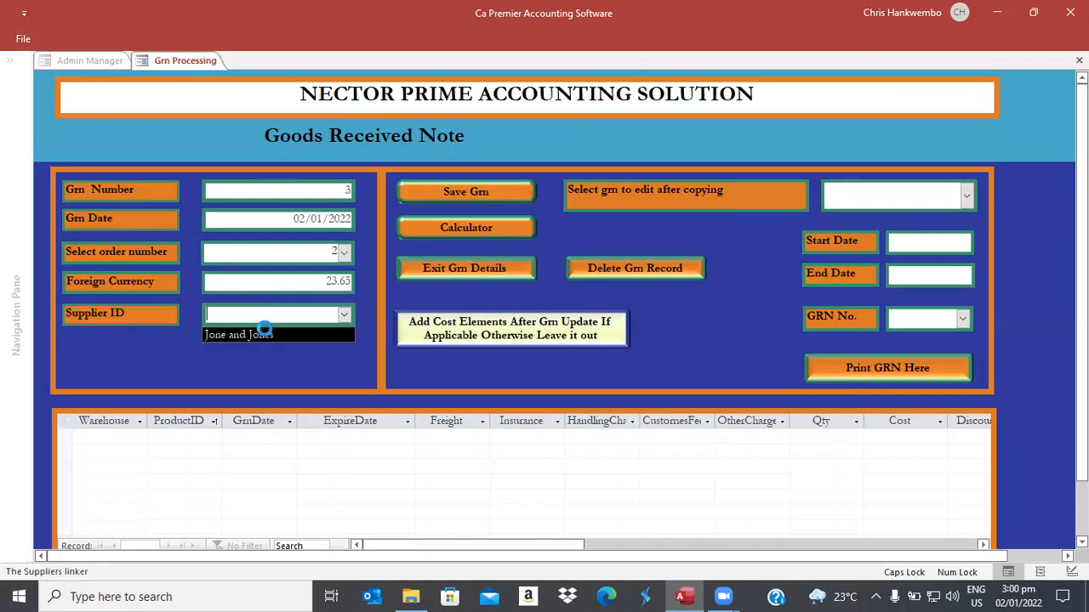
{"action": "left_click", "coordinate": [265, 334]}
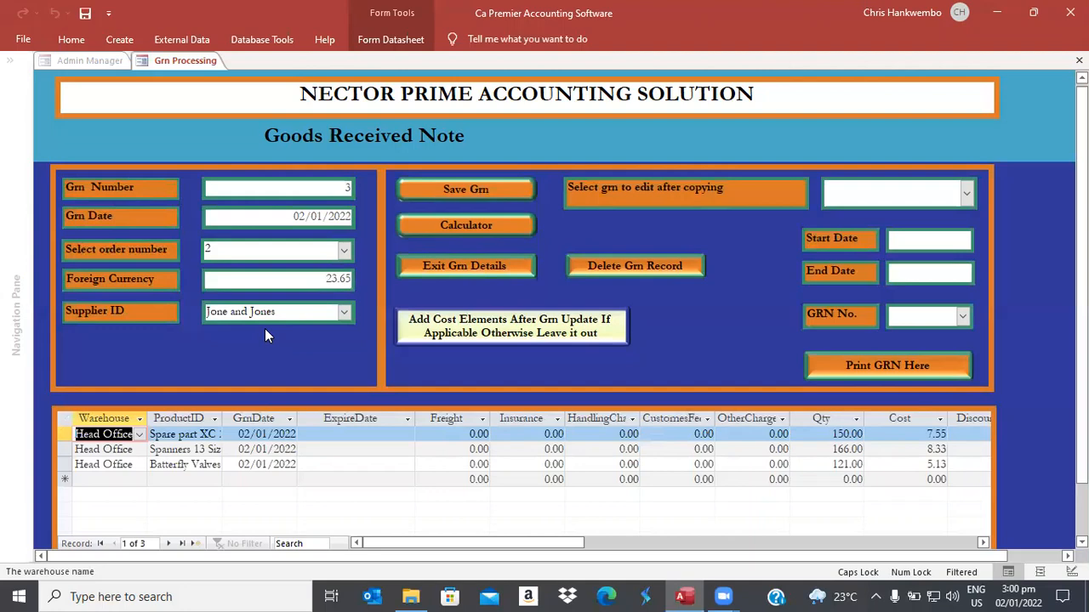
- Open the landed costing schedule for adding cost elements and select goods received note 3
{"action": "left_click", "coordinate": [470, 334]}
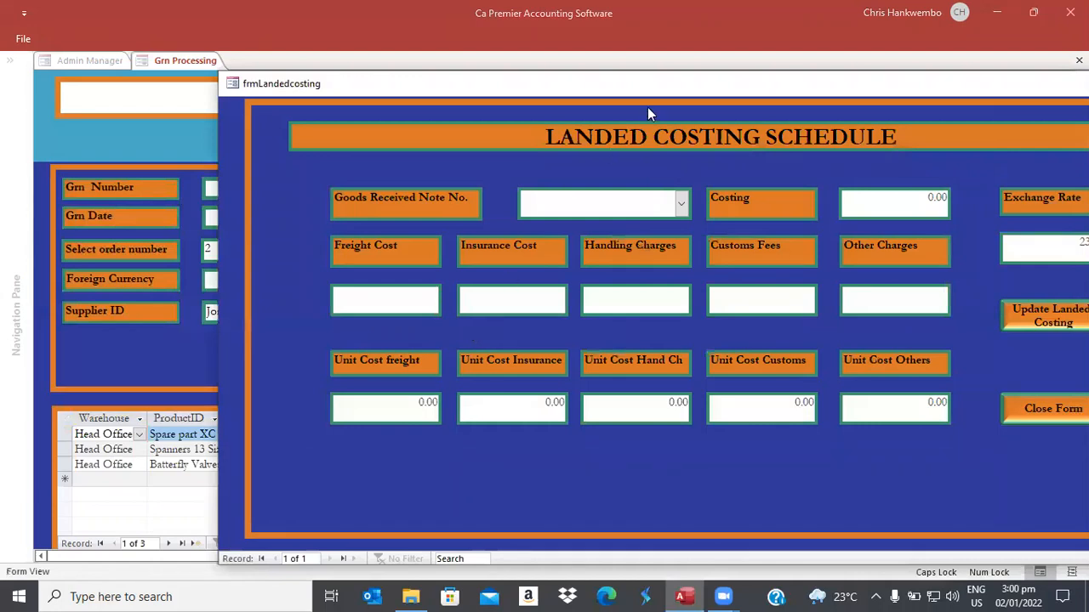
{"action": "left_click_drag", "start_coordinate": [658, 82], "coordinate": [538, 69]}
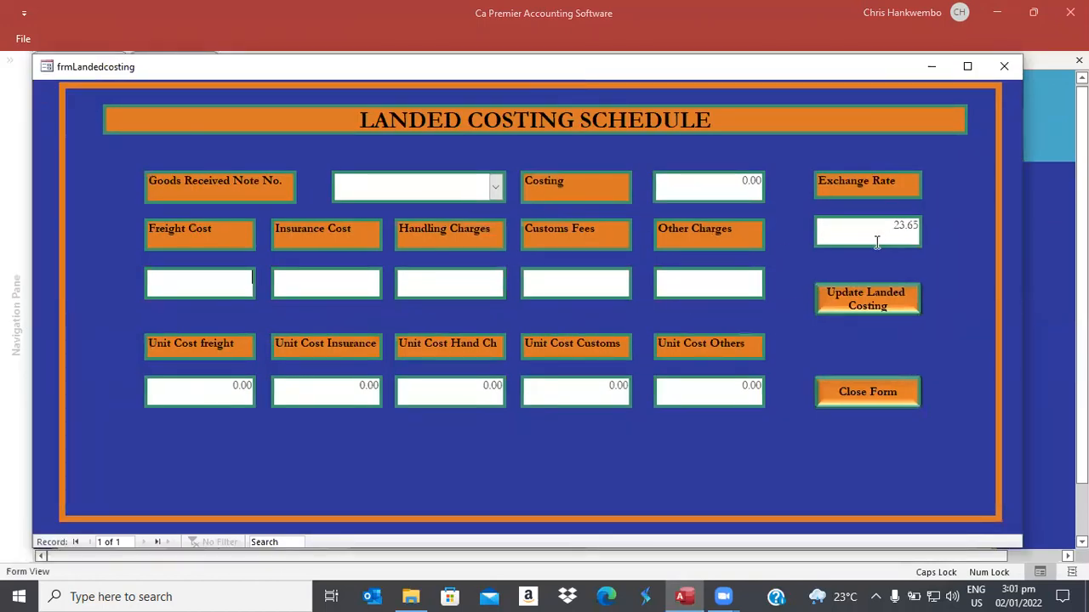
{"action": "left_click", "coordinate": [495, 187]}
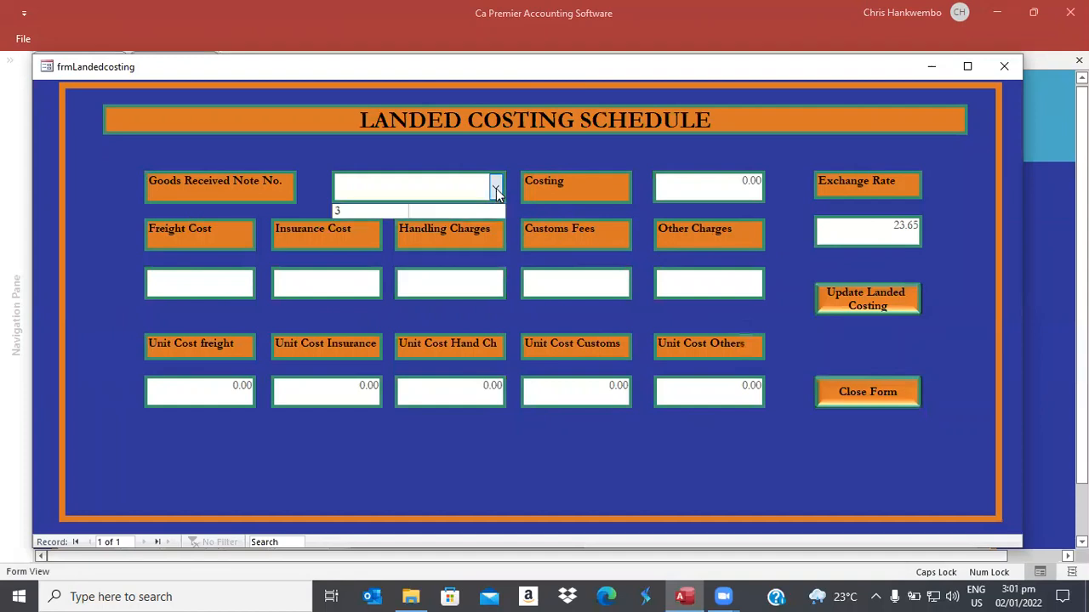
{"action": "left_click", "coordinate": [343, 212]}
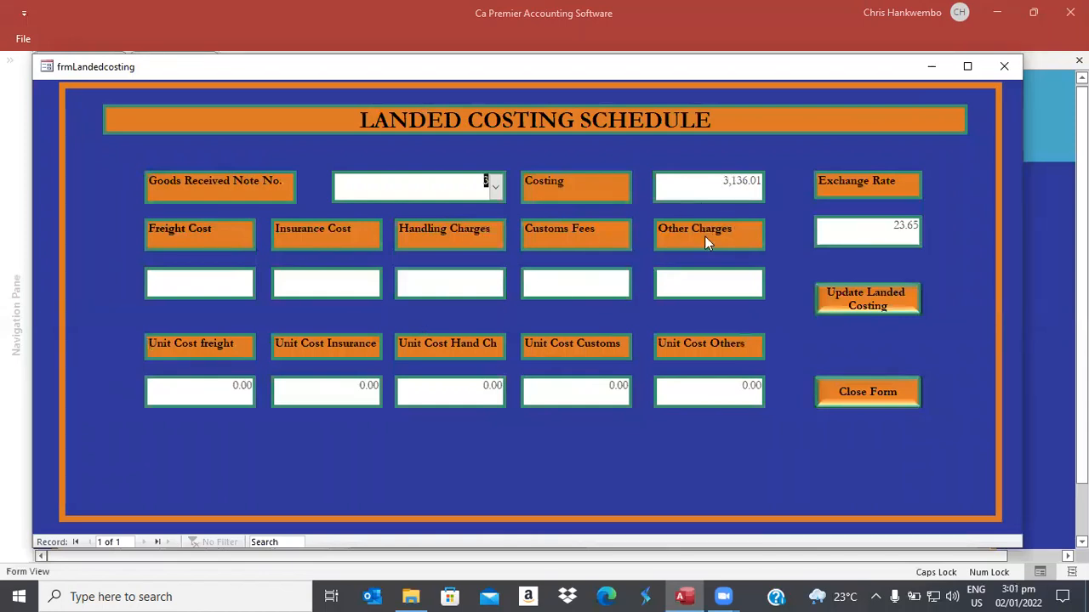
- Enter a freight cost of 1000 and an insurance cost of 2300 in the landed costing schedule
{"action": "left_click", "coordinate": [172, 284]}
{"action": "type", "text": "1000"}
{"action": "key", "text": "Tab"}
{"action": "type", "text": "200"}
{"action": "key", "text": "BackSpace"}
{"action": "key", "text": "BackSpace"}
{"action": "type", "text": "300"}
{"action": "key", "text": "Tab"}
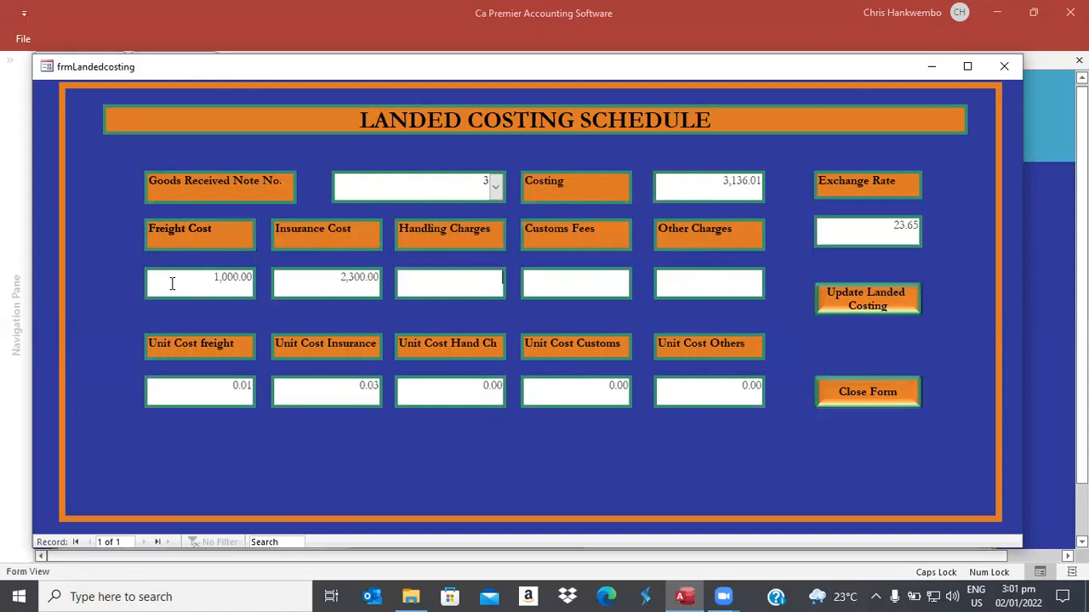
- Enter handling charges of 1875, customs fees of 3565 and other charges of 560 in the schedule
{"action": "type", "text": "1875"}
{"action": "key", "text": "Tab"}
{"action": "type", "text": "3565"}
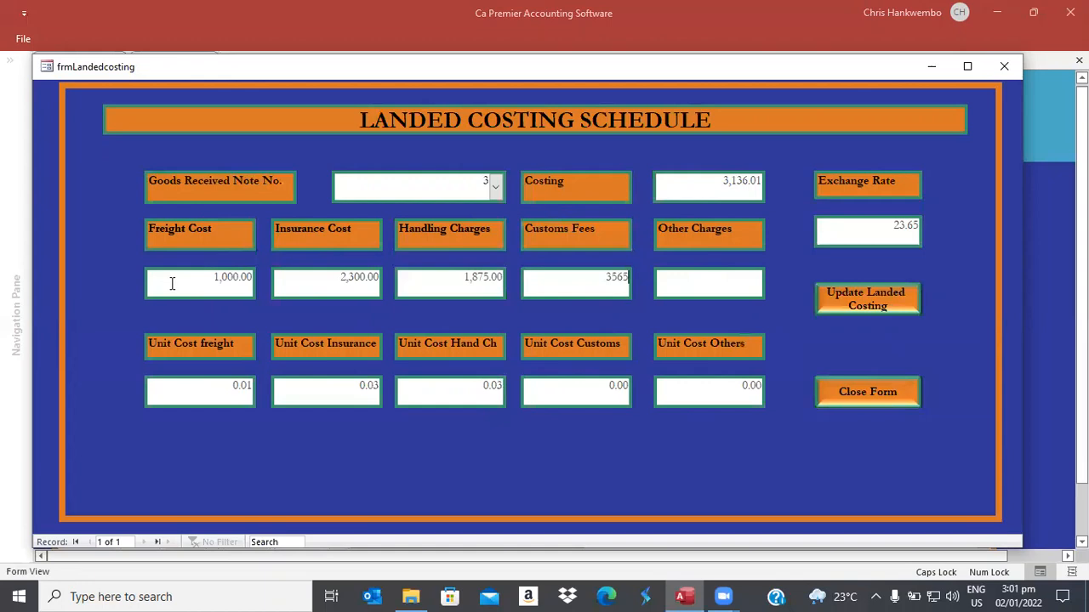
{"action": "key", "text": "Tab"}
{"action": "type", "text": "560"}
{"action": "key", "text": "Tab"}
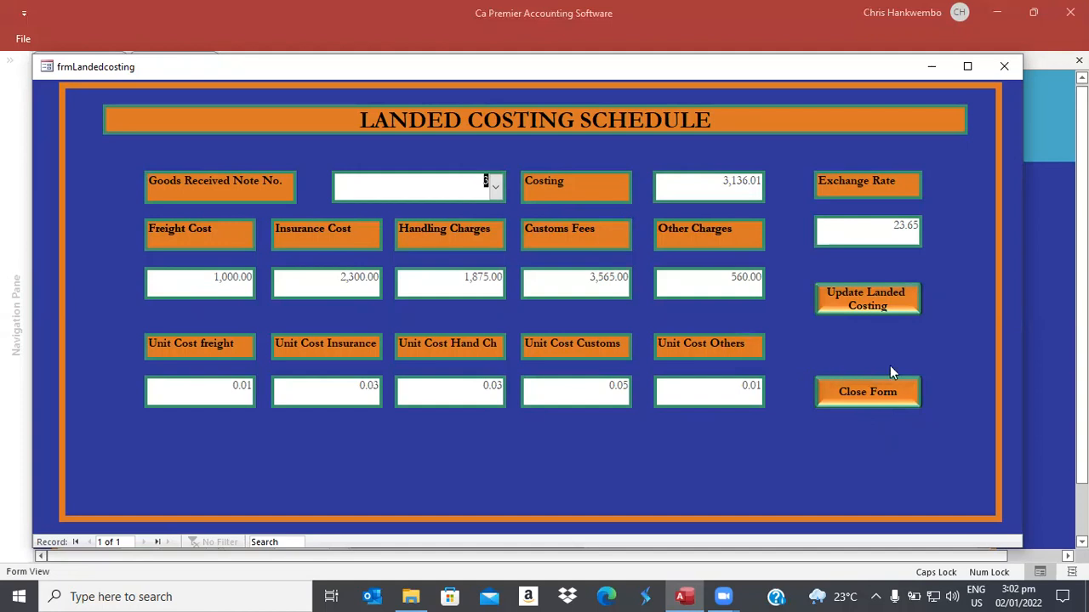
- Update the landed costing, close the schedule, and reload goods received note 3 with its allocated costs
{"action": "left_click", "coordinate": [858, 300]}
{"action": "left_click", "coordinate": [856, 392]}
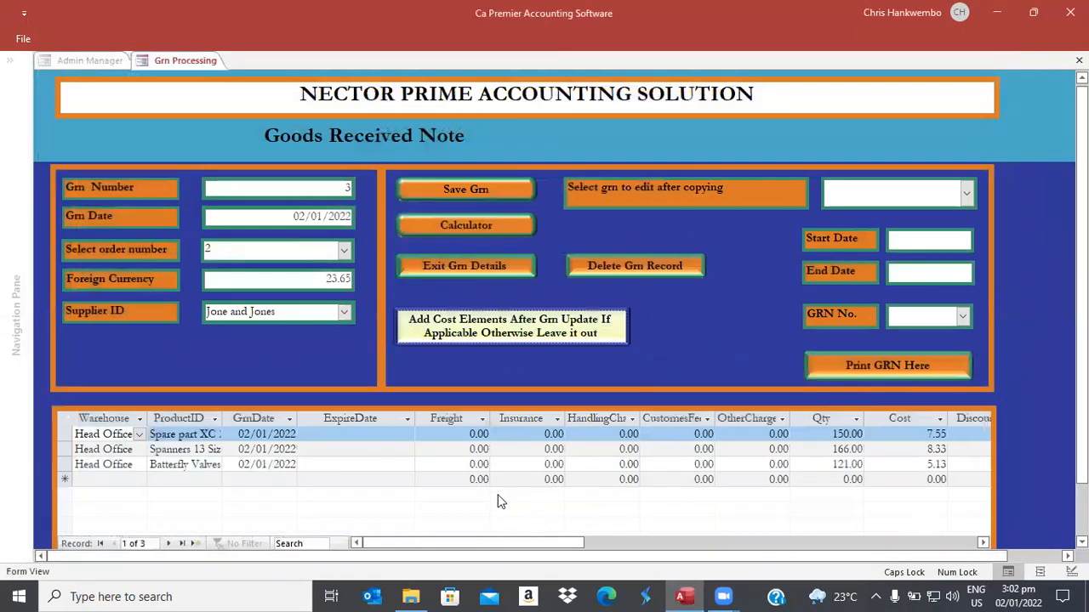
{"action": "left_click", "coordinate": [968, 193]}
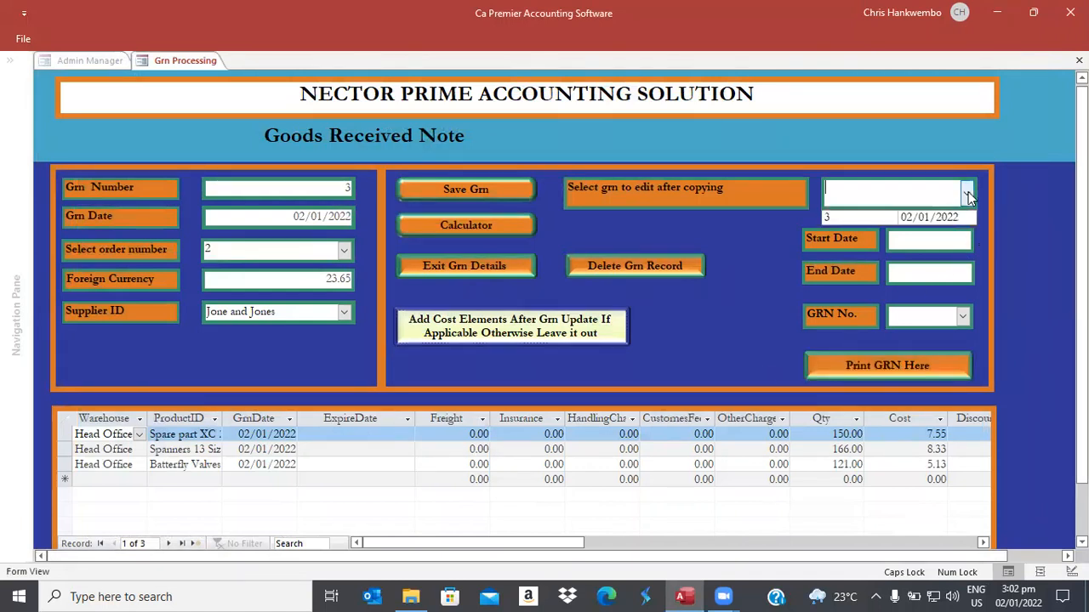
{"action": "left_click", "coordinate": [895, 217]}
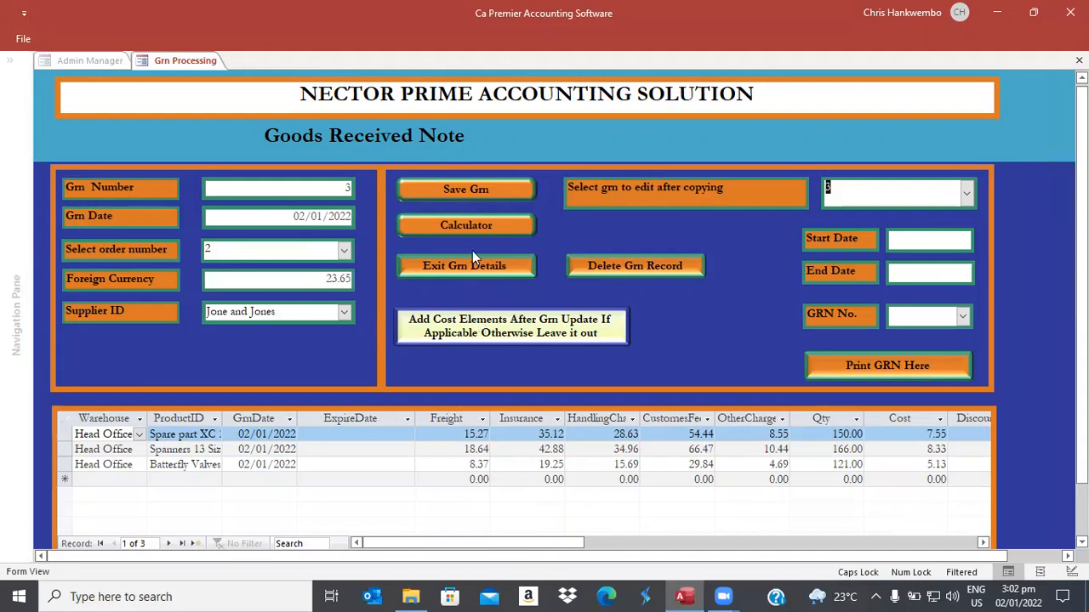
- Save goods received note 3, recall it for review, and save and close it
{"action": "left_click", "coordinate": [447, 193]}
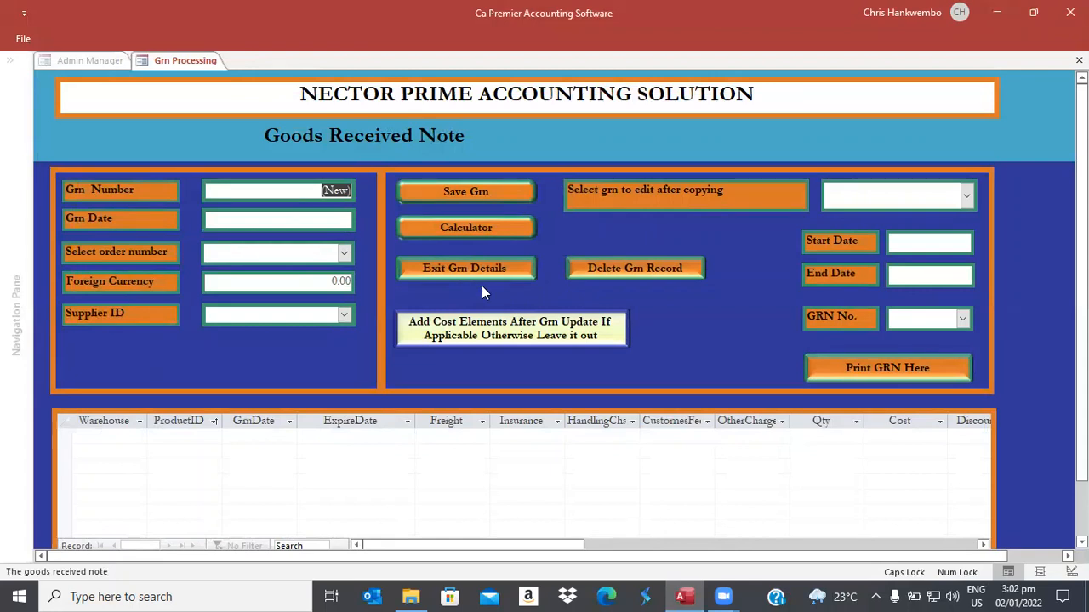
{"action": "left_click", "coordinate": [968, 197]}
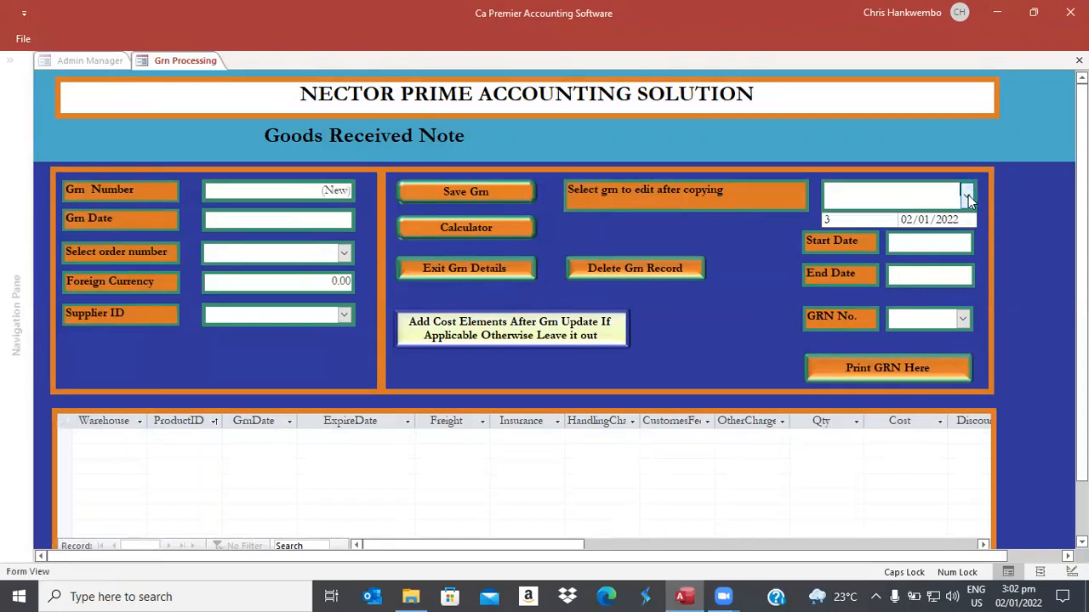
{"action": "left_click", "coordinate": [918, 218]}
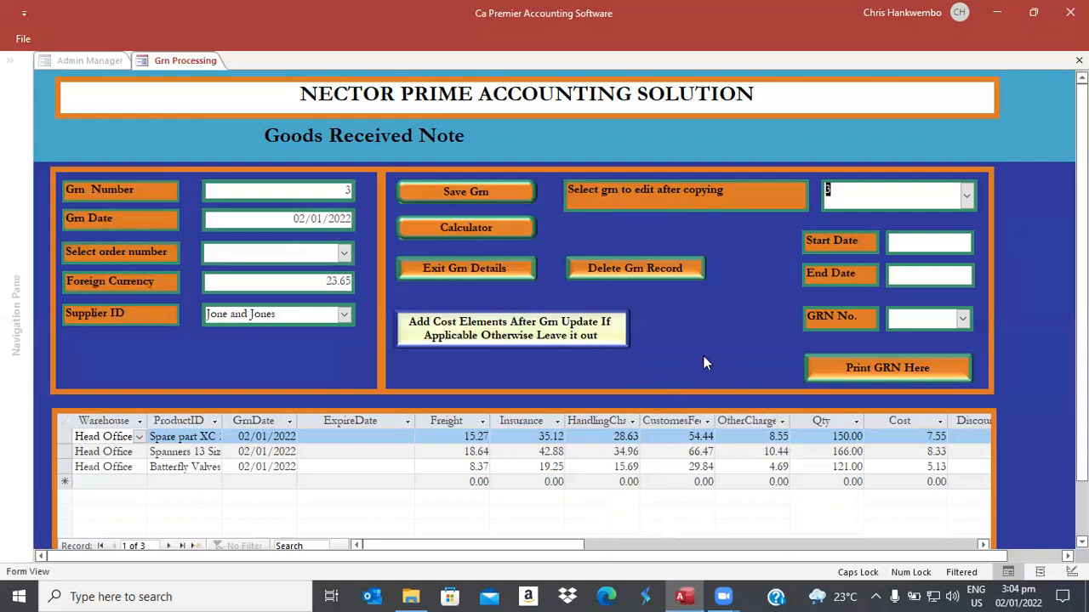
{"action": "left_click", "coordinate": [453, 194]}
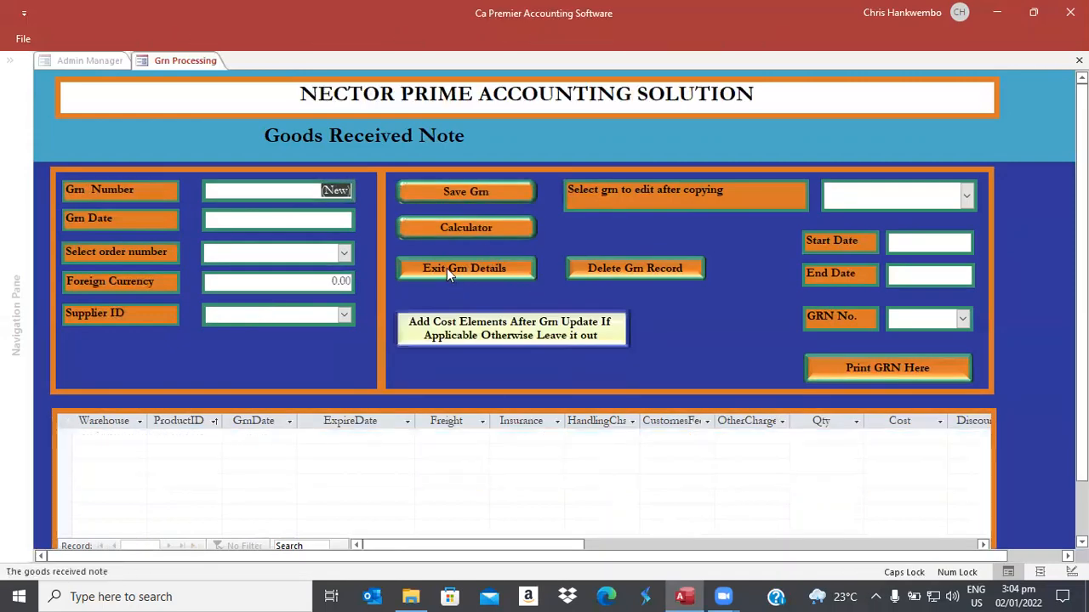
{"action": "left_click", "coordinate": [446, 268]}
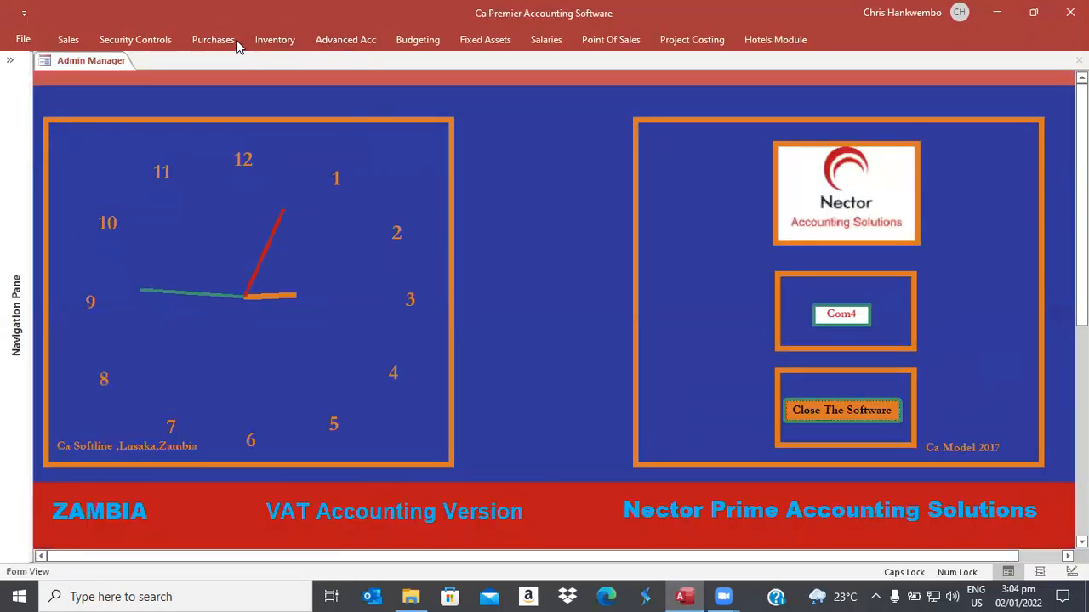
- Create a new supplier invoice from the purchases functions, linked to goods received note 3 and dated 02/01/2022
{"action": "left_click", "coordinate": [210, 40]}
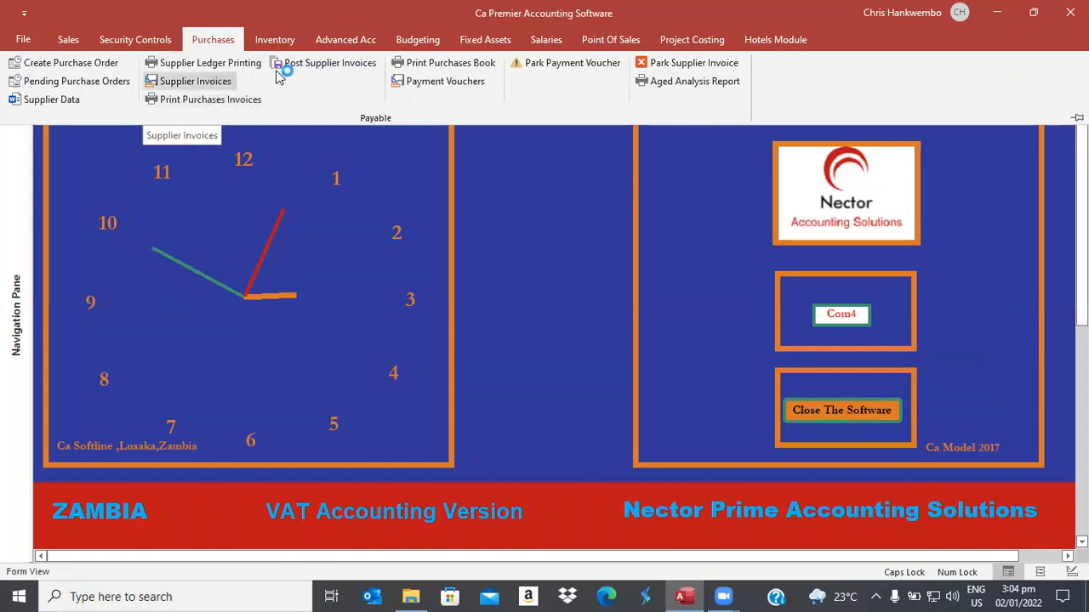
{"action": "left_click", "coordinate": [218, 84]}
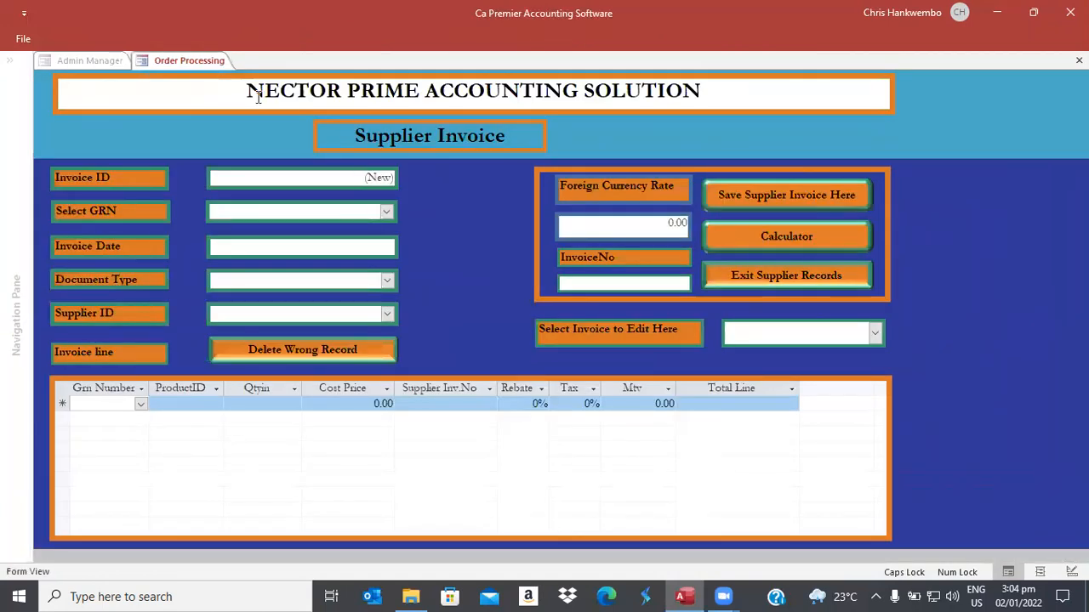
{"action": "left_click", "coordinate": [387, 213]}
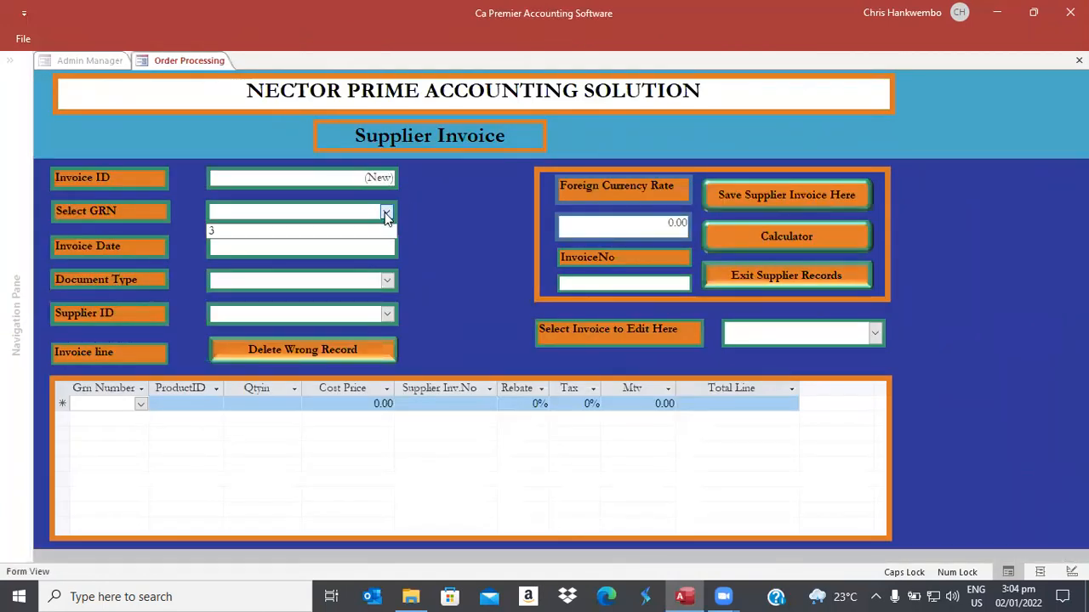
{"action": "left_click", "coordinate": [221, 230]}
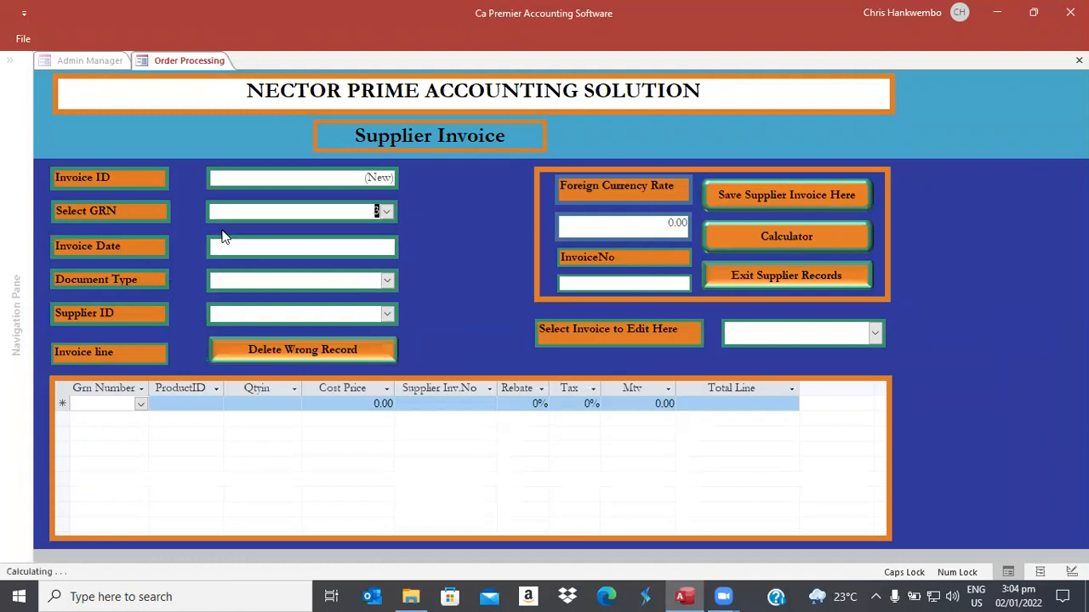
{"action": "key", "text": "Tab"}
{"action": "left_click", "coordinate": [407, 244]}
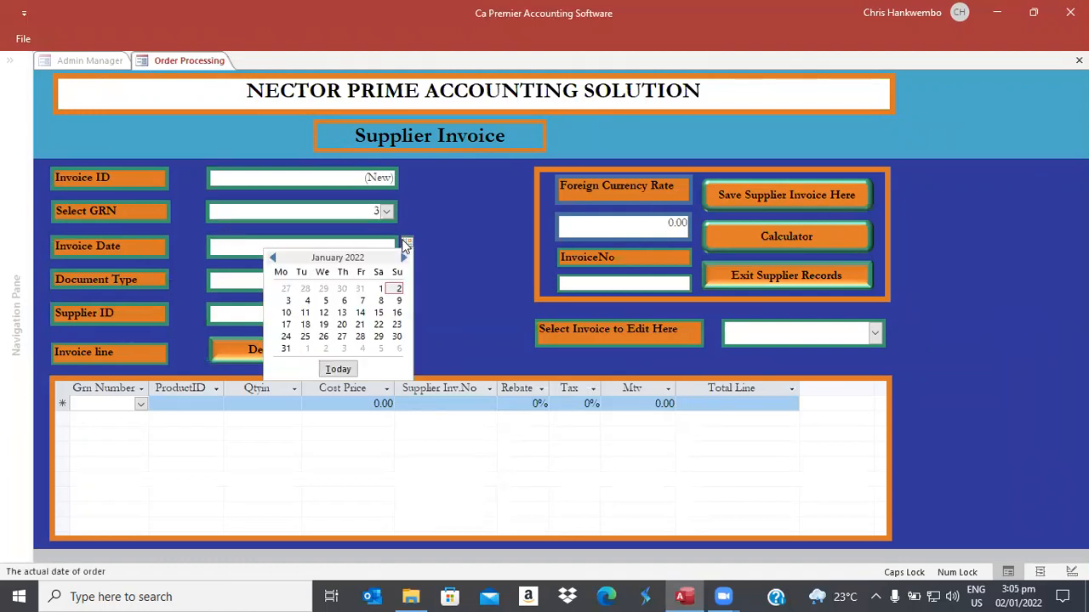
{"action": "left_click", "coordinate": [396, 290]}
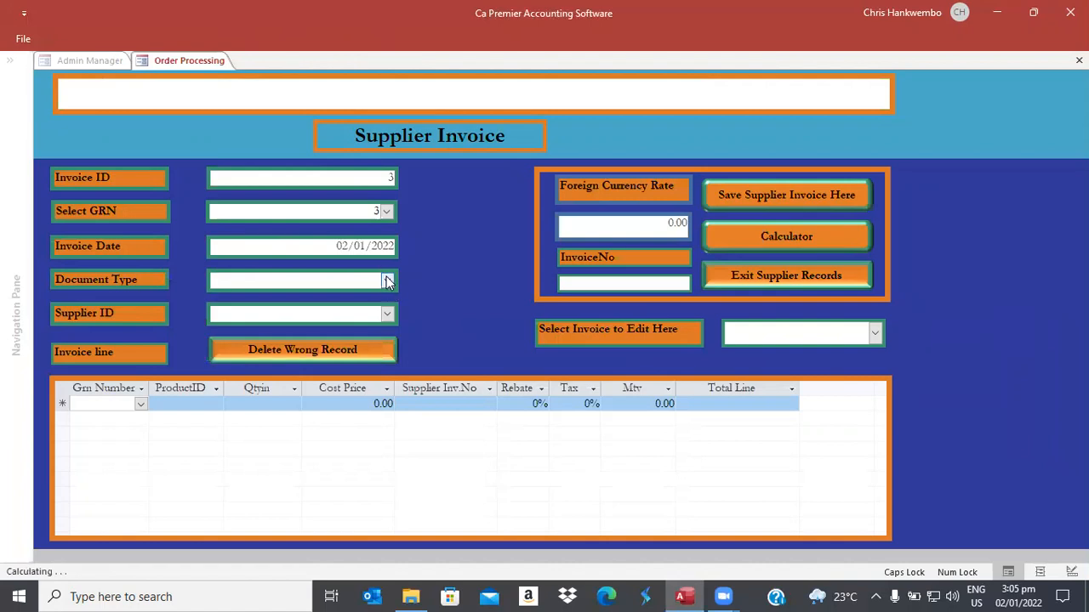
- Set the supplier invoice's document type to Invoice and its foreign currency rate to 23.65
{"action": "left_click", "coordinate": [387, 280]}
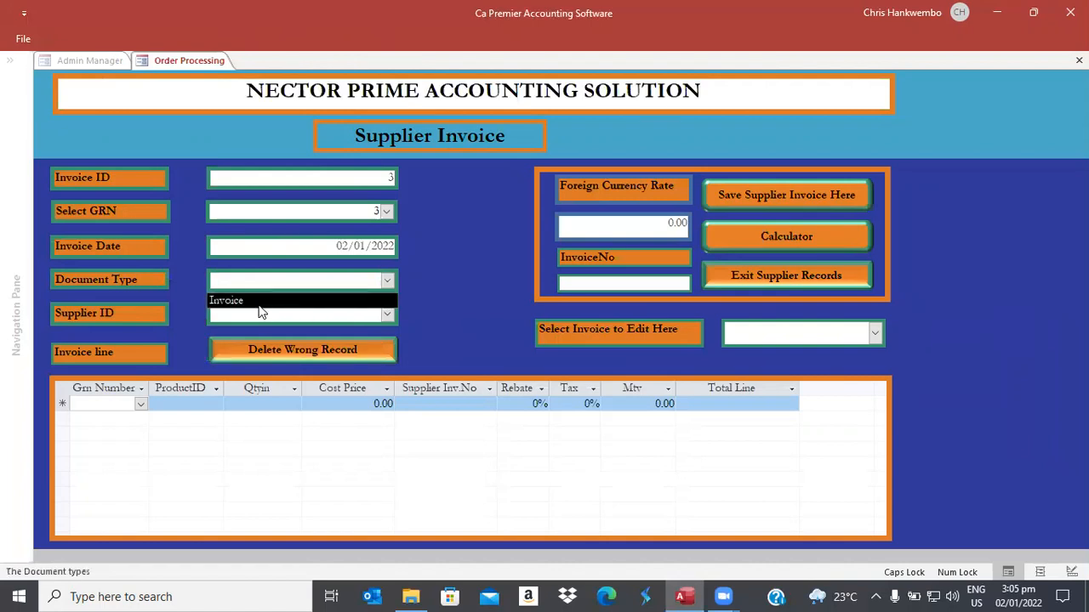
{"action": "left_click", "coordinate": [260, 301]}
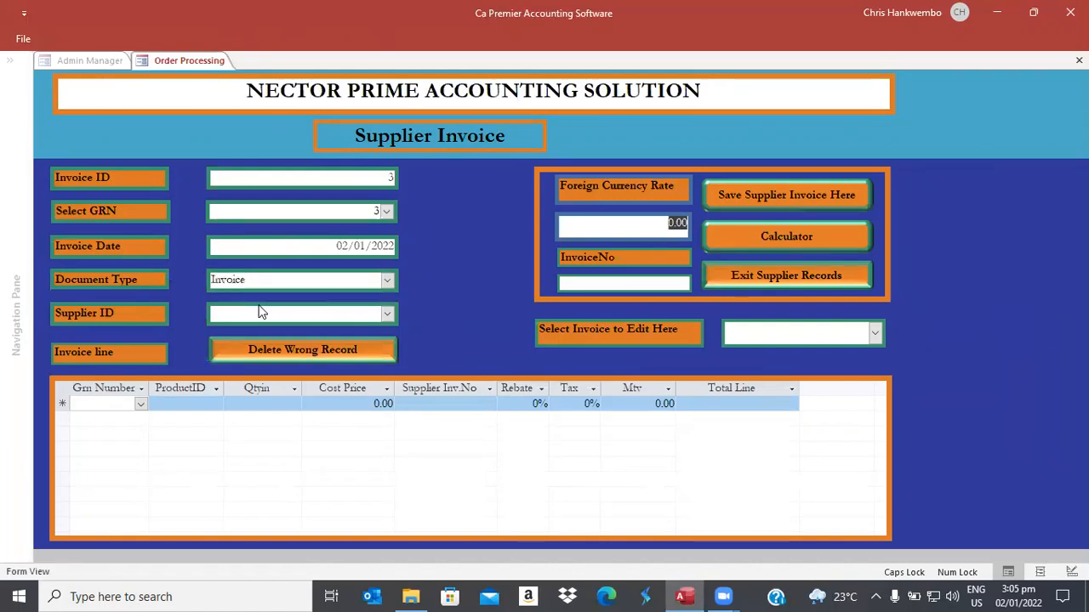
{"action": "type", "text": "23.65"}
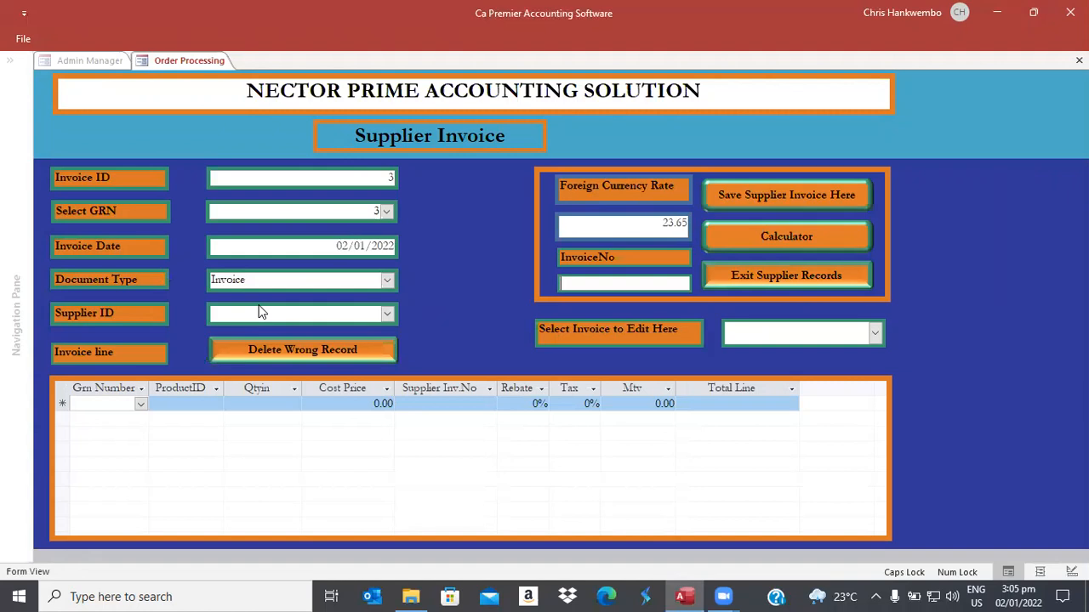
- Enter the supplier's invoice number and choose Jone and Jones as the invoice supplier
{"action": "type", "text": "GBDR58963"}
{"action": "left_click", "coordinate": [261, 313]}
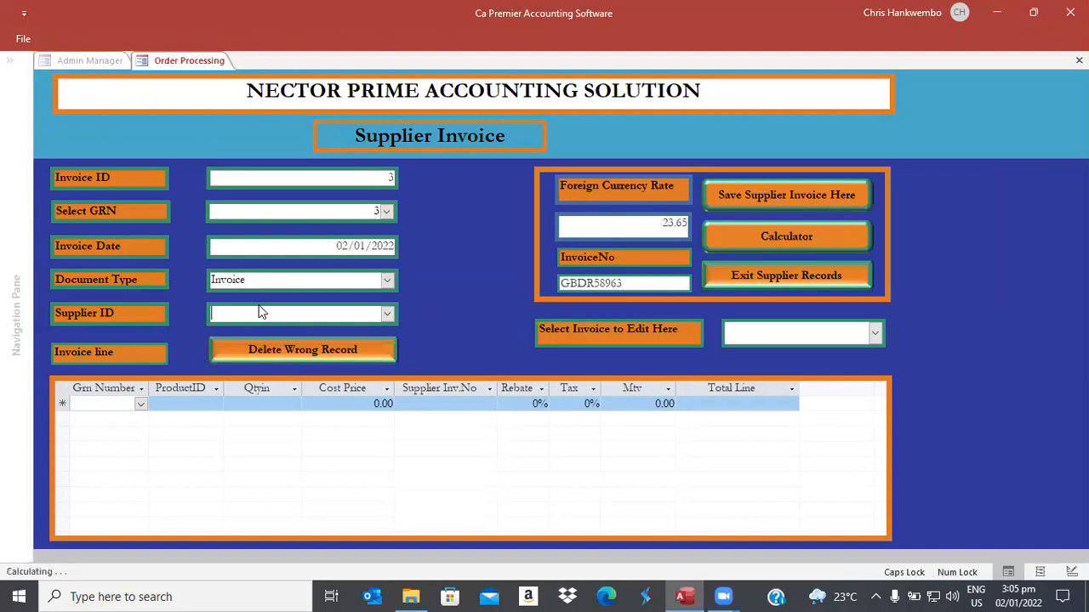
{"action": "left_click", "coordinate": [387, 313]}
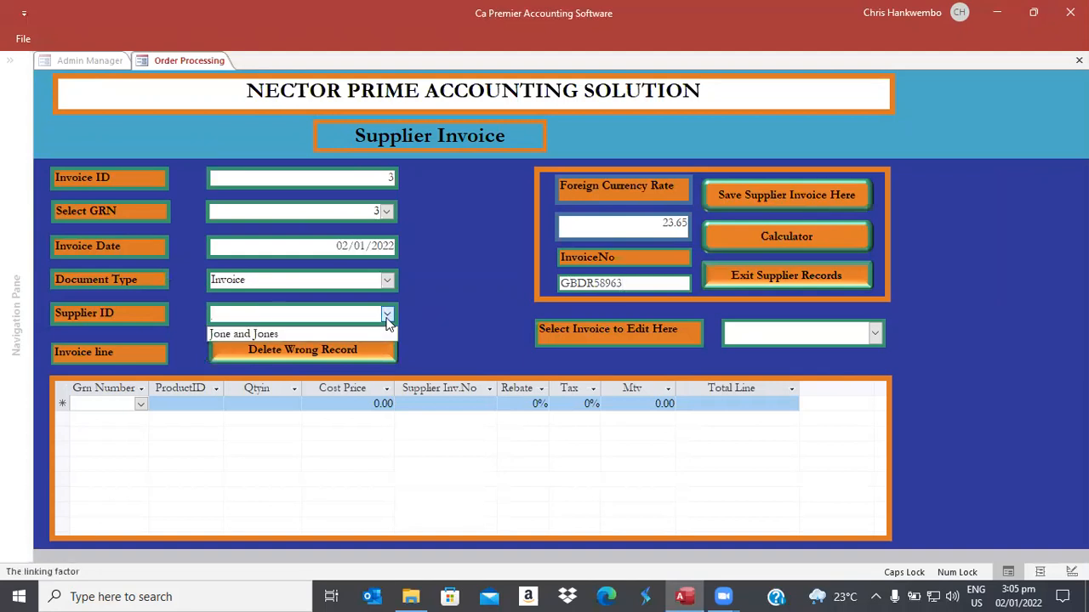
{"action": "left_click", "coordinate": [286, 334]}
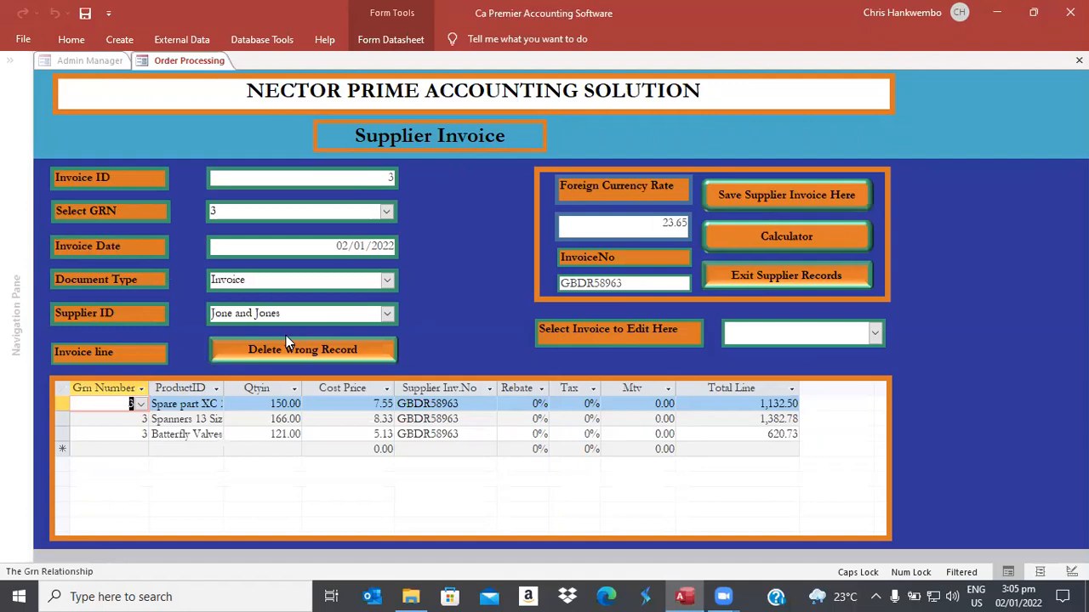
- Save the supplier invoice and close its form
{"action": "left_click", "coordinate": [739, 196]}
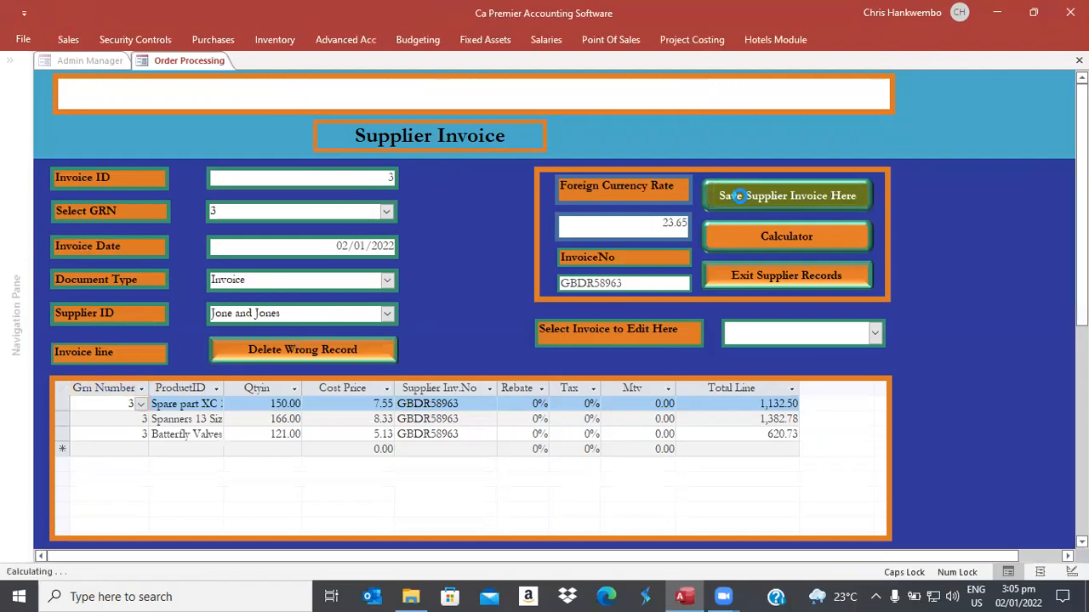
{"action": "left_click", "coordinate": [744, 279]}
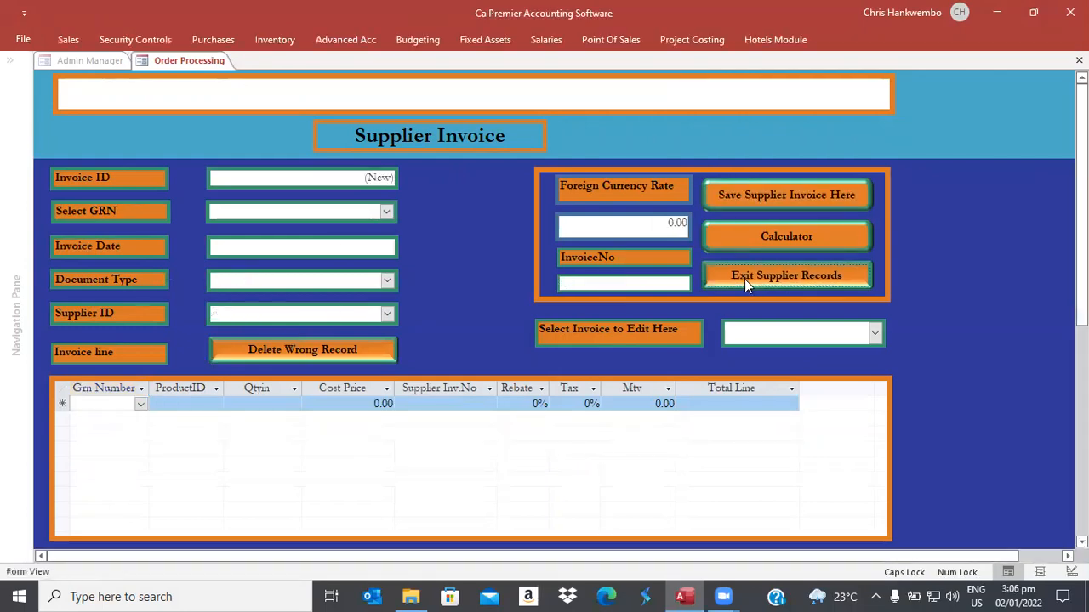
- Start posting a supplier invoice in the purchases journal, selecting journal number 3 matched to GRN 3, and open the status choices
{"action": "left_click", "coordinate": [201, 39]}
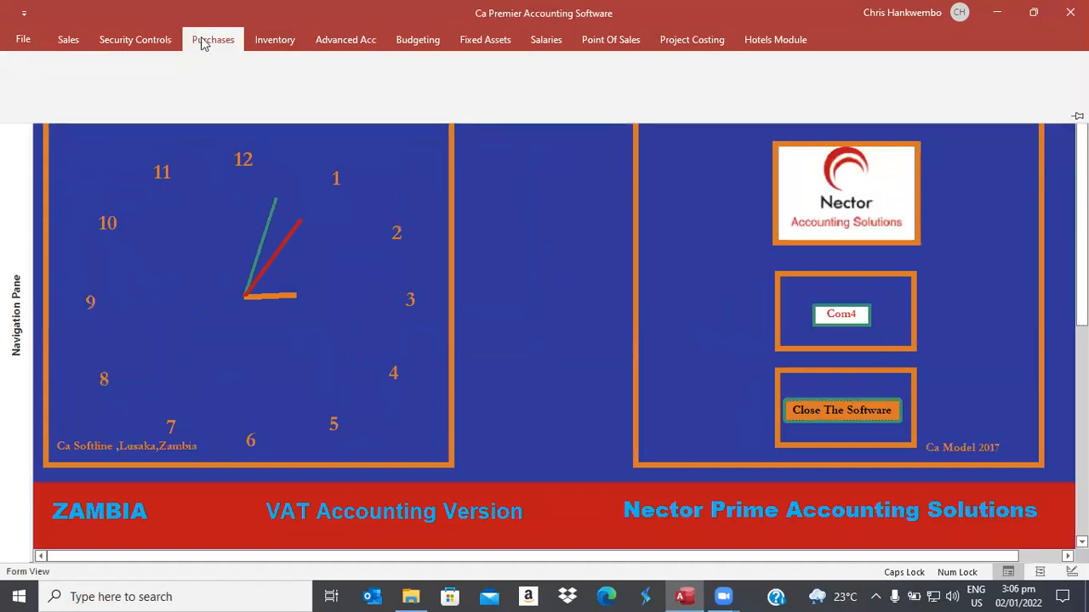
{"action": "left_click", "coordinate": [327, 68]}
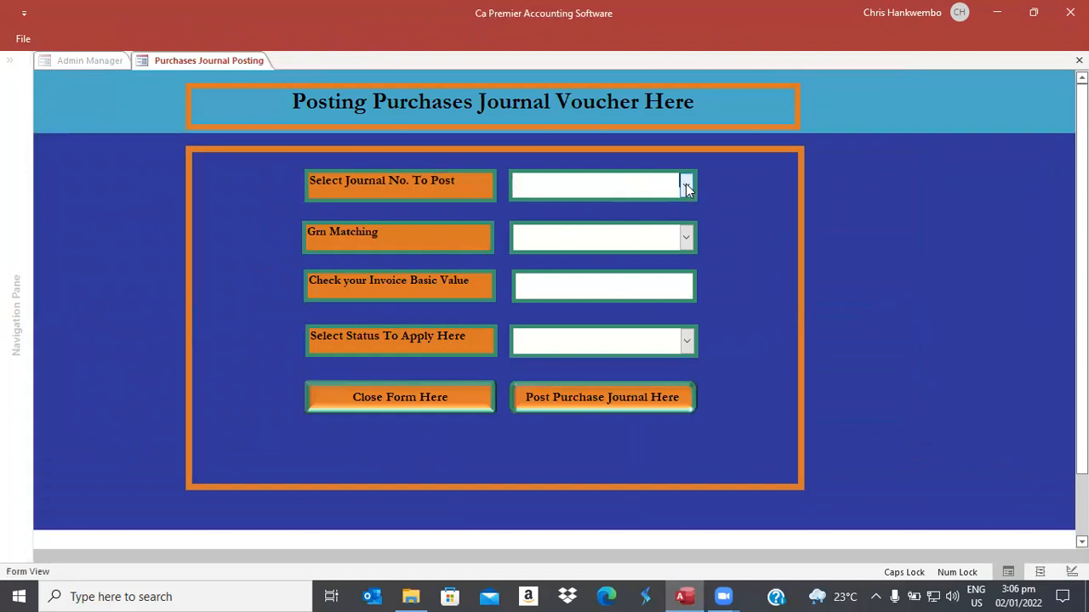
{"action": "left_click", "coordinate": [686, 189]}
{"action": "left_click", "coordinate": [615, 208]}
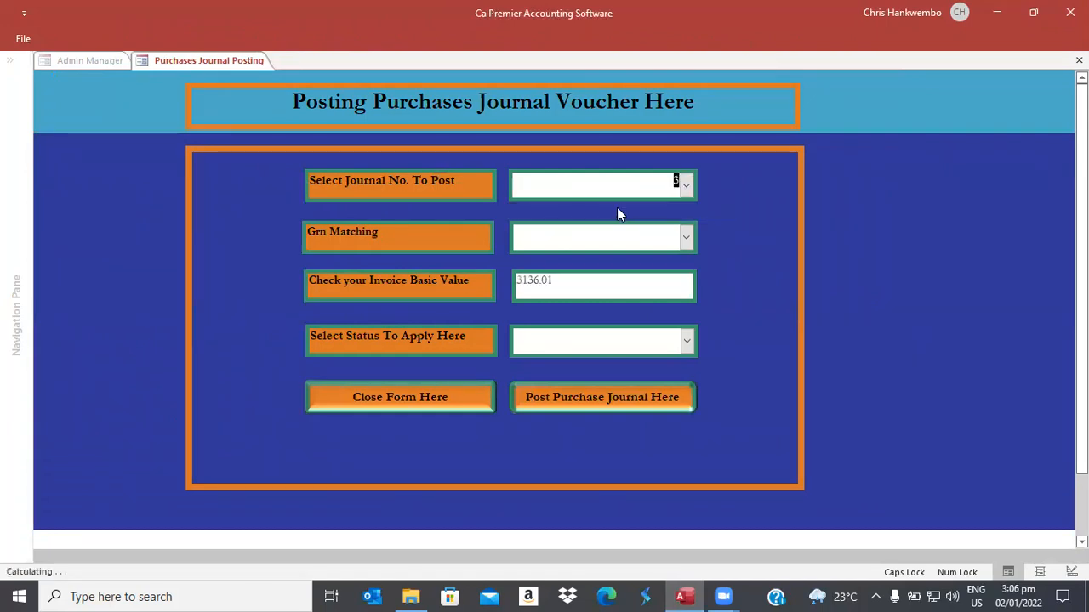
{"action": "left_click", "coordinate": [686, 239]}
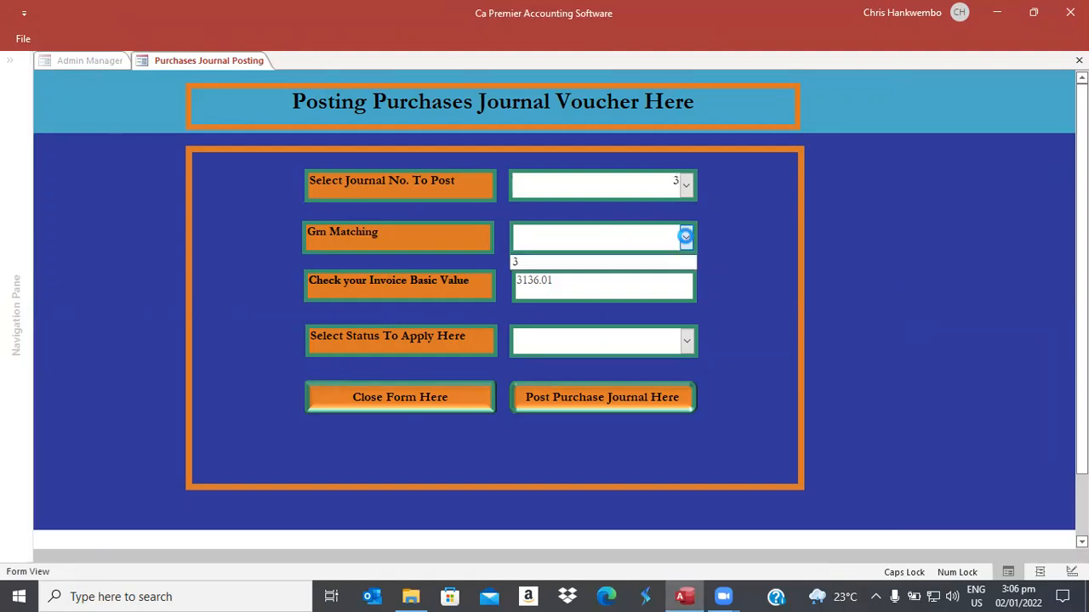
{"action": "left_click", "coordinate": [539, 263]}
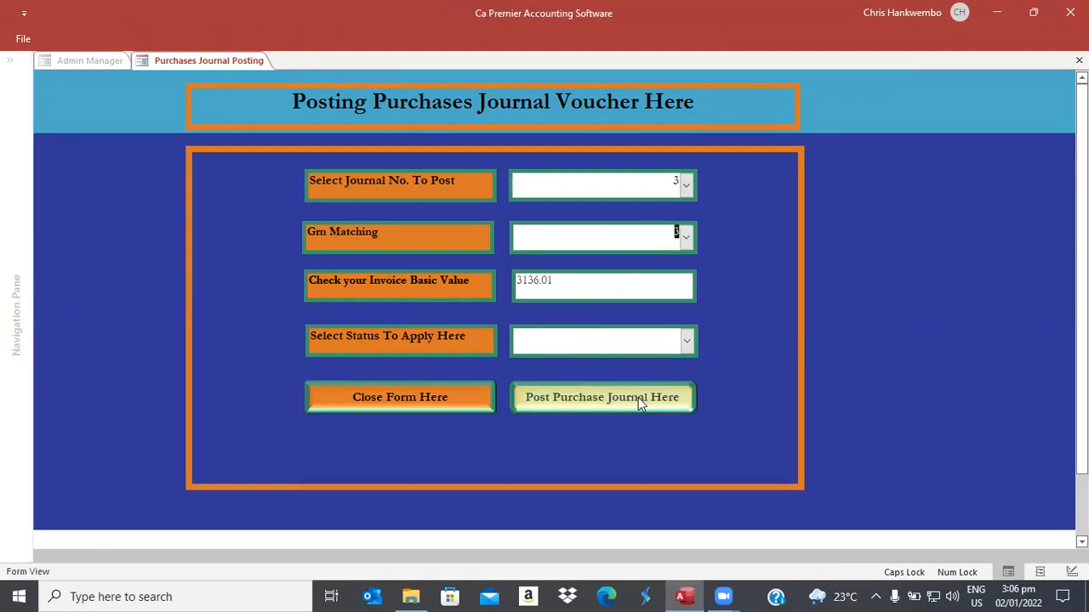
{"action": "left_click", "coordinate": [687, 343]}
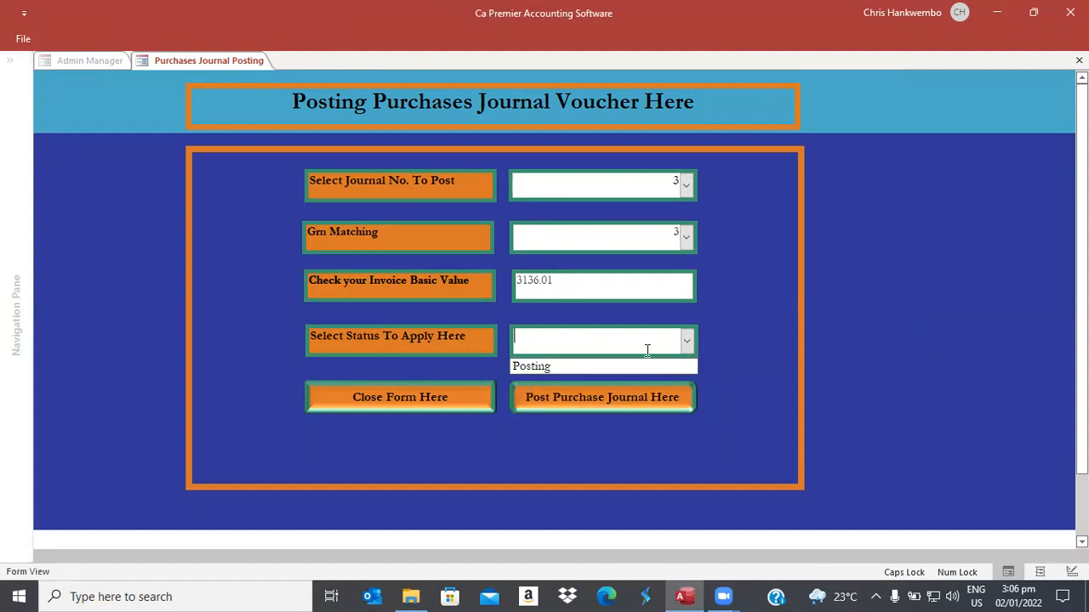
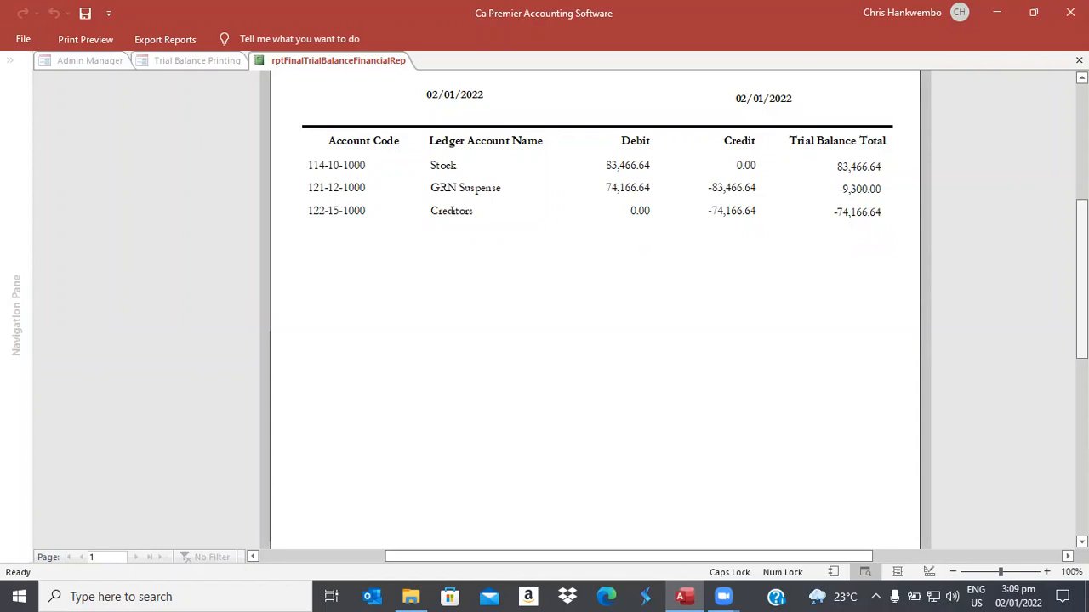
- Examine the ledger account balances in the 02/01/2022 trial balance, and close the report and its form
{"action": "scroll", "coordinate": [1053, 243], "scroll_direction": "down", "scroll_amount": 5}
{"action": "scroll", "coordinate": [1053, 243], "scroll_direction": "up", "scroll_amount": 6}
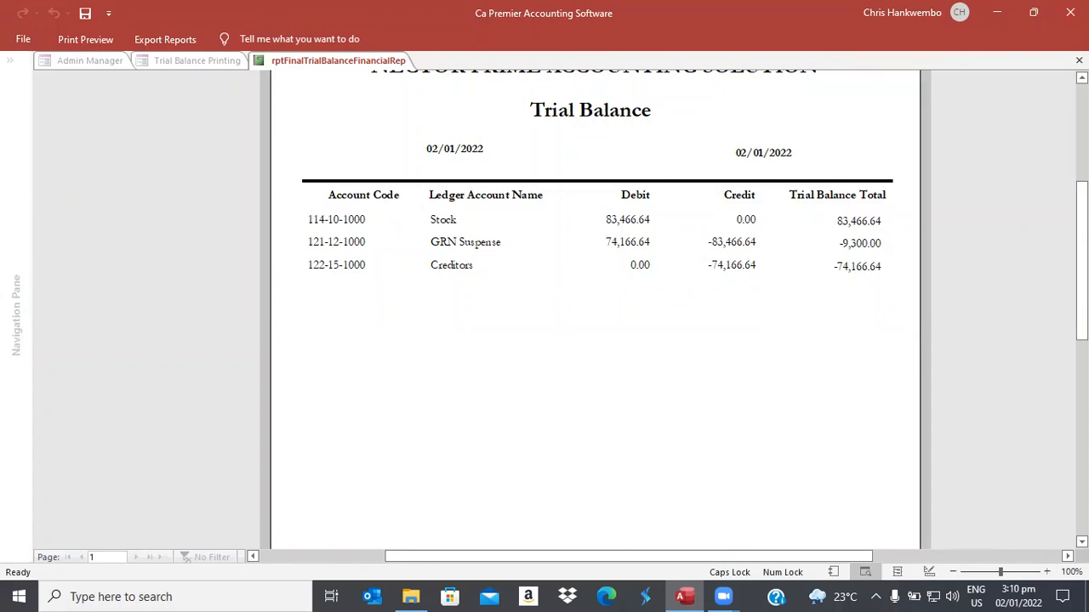
{"action": "left_click", "coordinate": [1078, 60]}
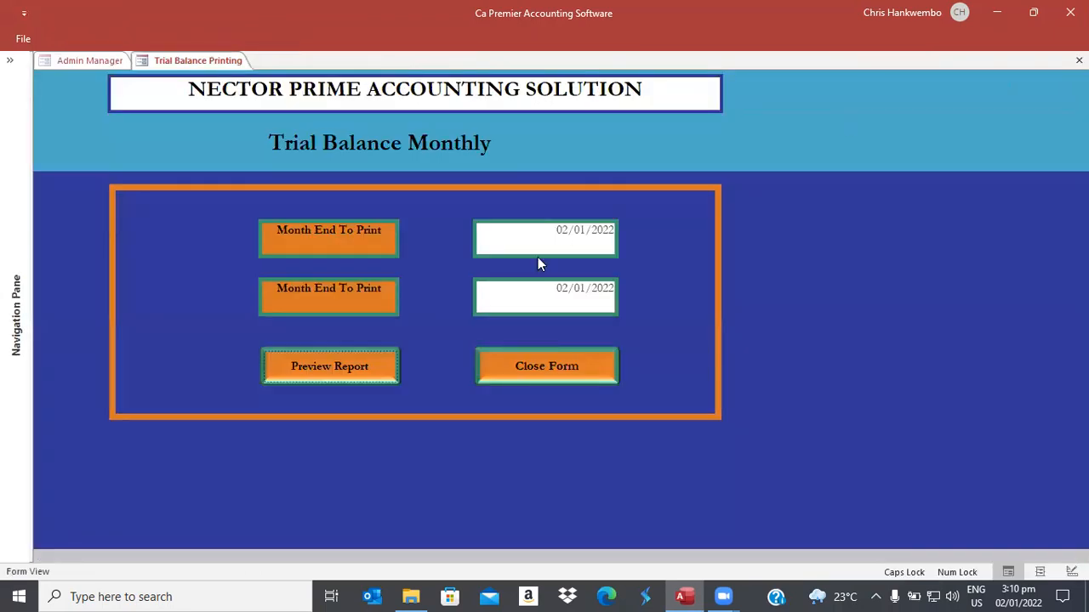
{"action": "left_click", "coordinate": [544, 366]}
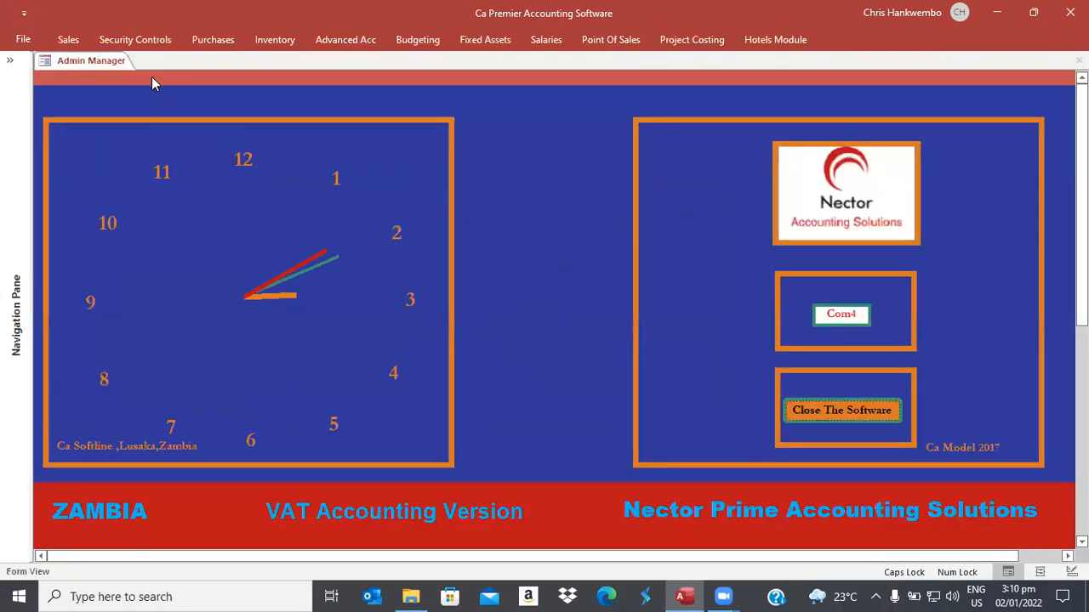
- Open supplier ledger printing from the purchases functions and set both the start and end dates to 02/01/2022
{"action": "left_click", "coordinate": [210, 44]}
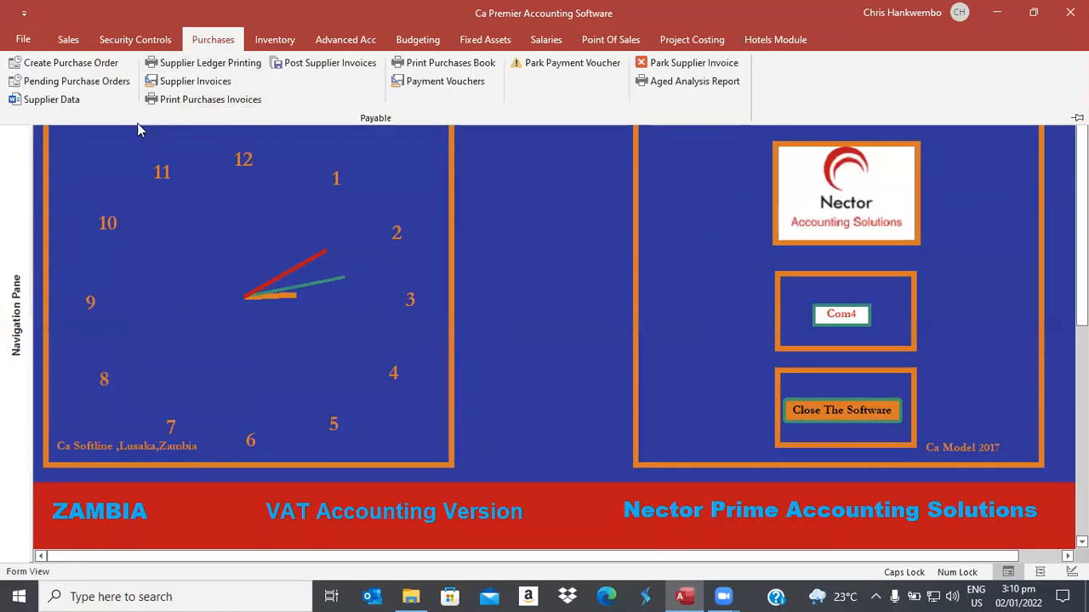
{"action": "left_click", "coordinate": [197, 63]}
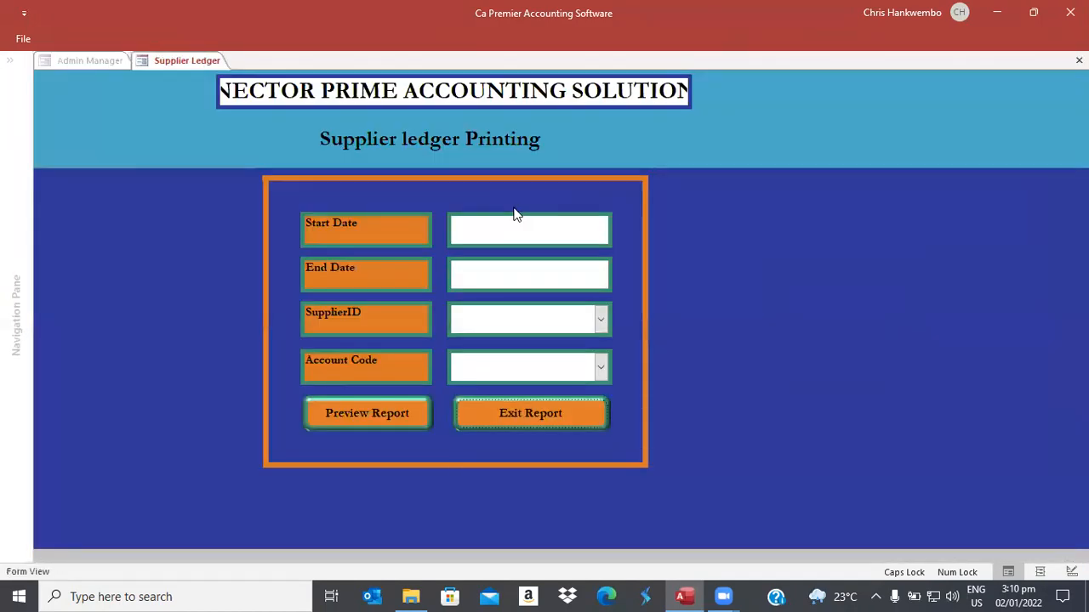
{"action": "left_click", "coordinate": [573, 236]}
{"action": "left_click", "coordinate": [620, 222]}
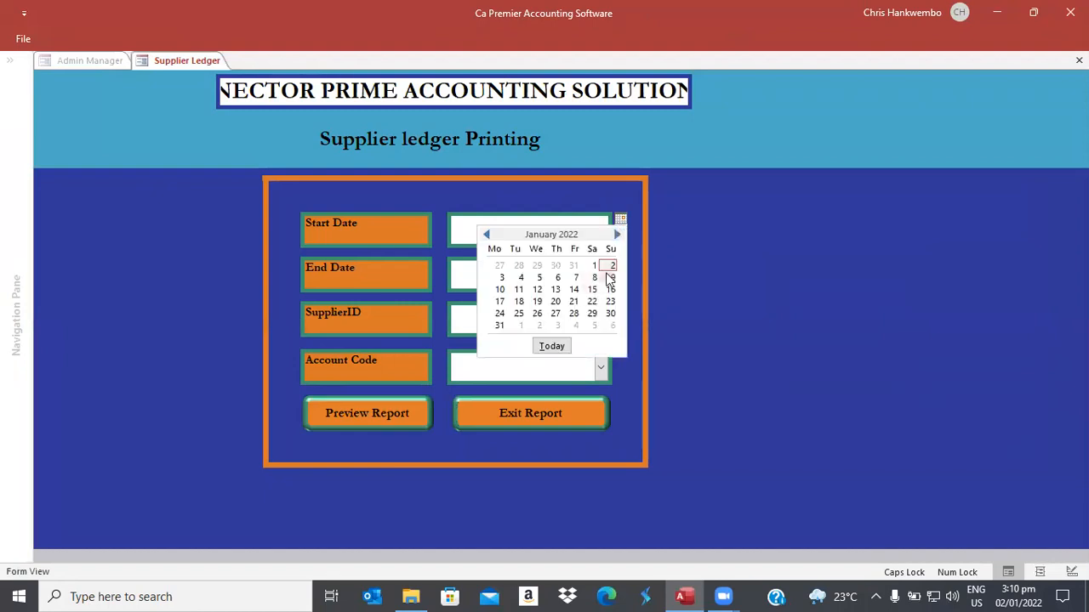
{"action": "left_click", "coordinate": [609, 266]}
{"action": "key", "text": "Tab"}
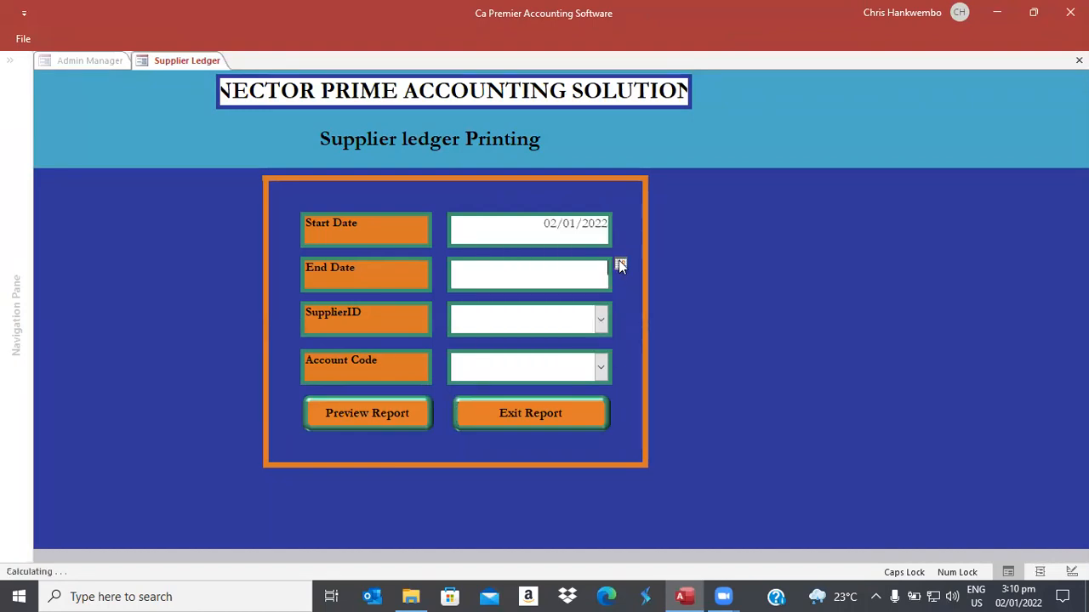
{"action": "left_click", "coordinate": [620, 264]}
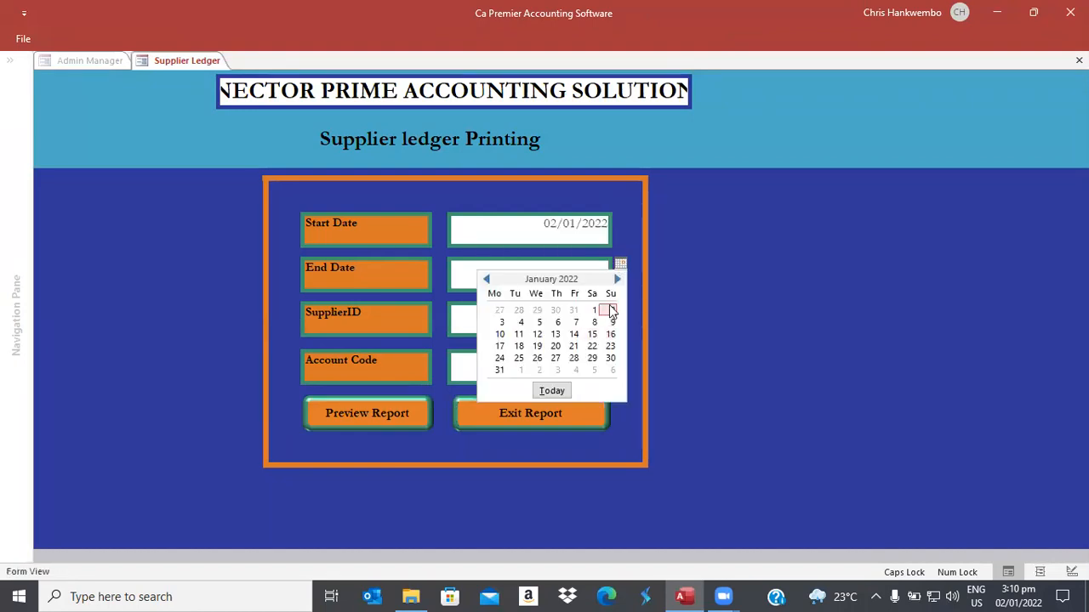
{"action": "left_click", "coordinate": [609, 309]}
- Choose supplier Jone and Jones and the Creditors account for the supplier ledger, and preview the report
{"action": "left_click", "coordinate": [603, 319]}
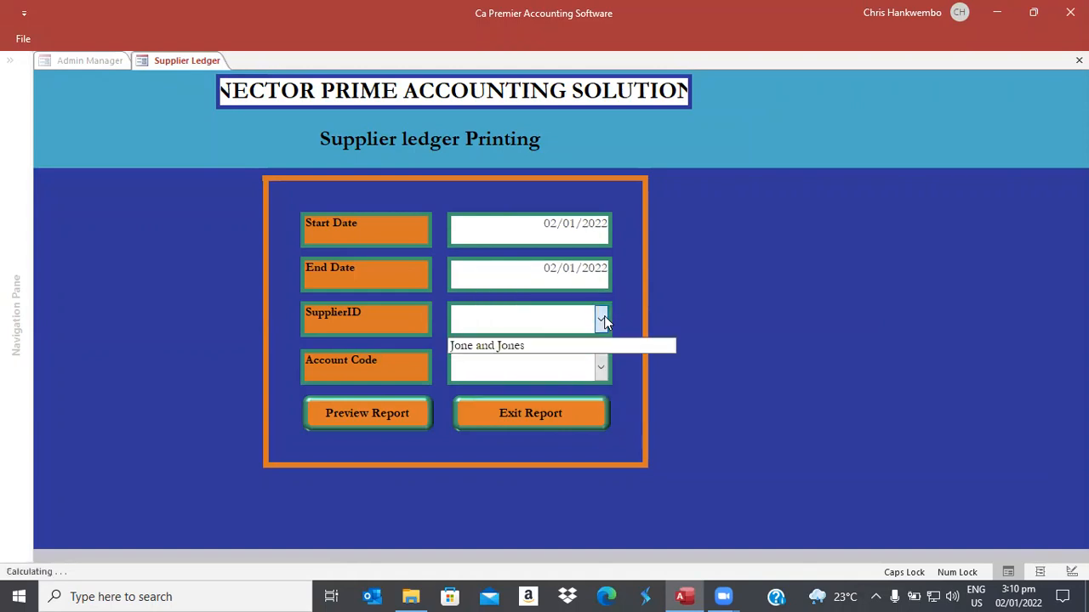
{"action": "left_click", "coordinate": [528, 350]}
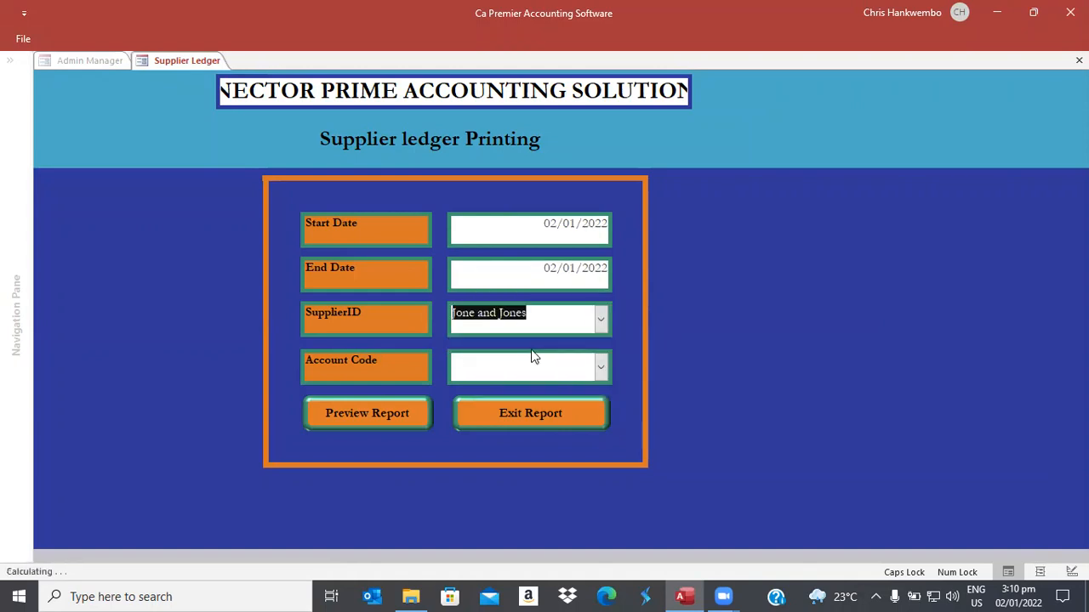
{"action": "left_click", "coordinate": [601, 368]}
{"action": "type", "text": "CREditors"}
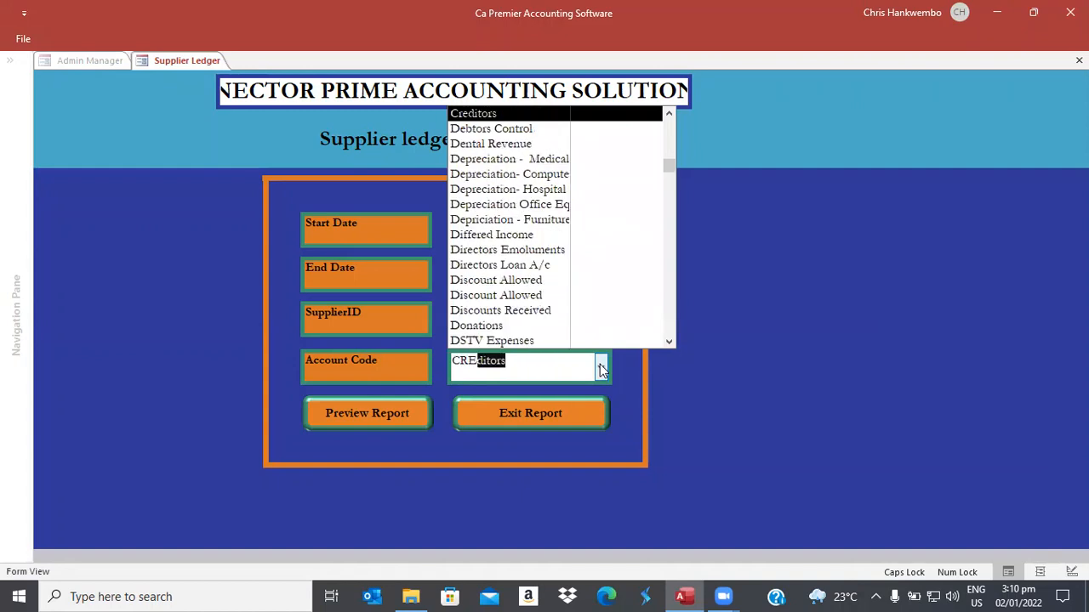
{"action": "left_click", "coordinate": [601, 368]}
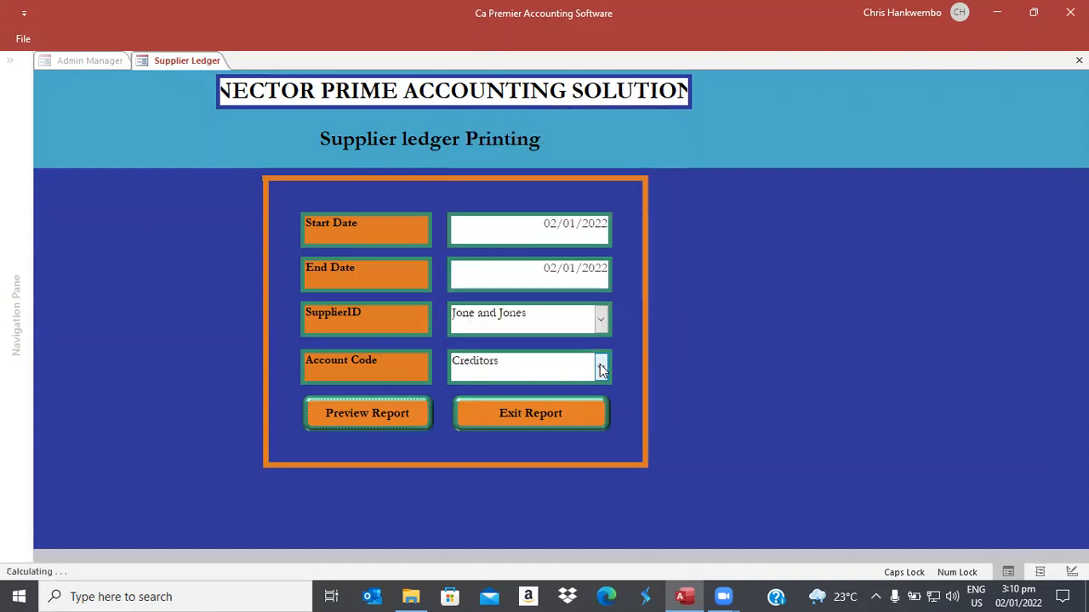
{"action": "left_click", "coordinate": [361, 414]}
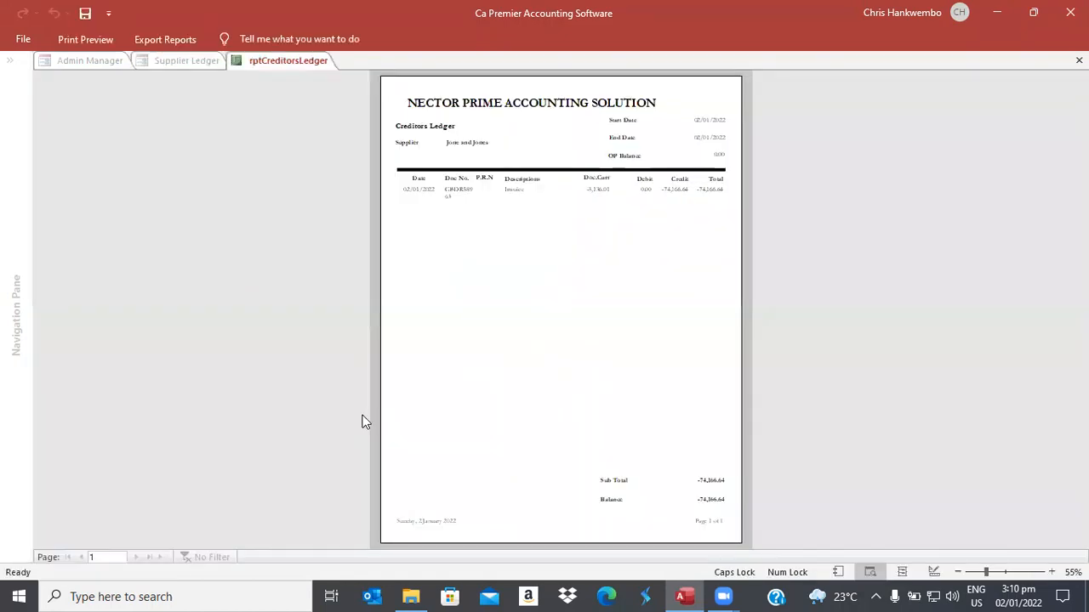
- Examine the invoice entry and closing balance in the Jone and Jones creditors ledger, and close the report and its form
{"action": "left_click", "coordinate": [628, 202]}
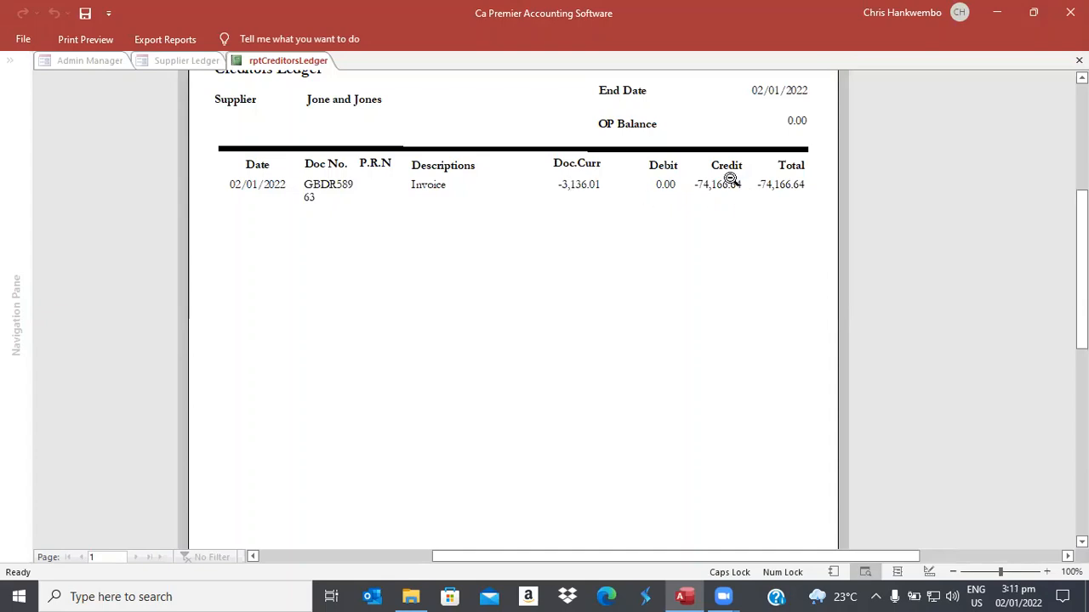
{"action": "left_click_drag", "start_coordinate": [1081, 272], "coordinate": [1081, 162]}
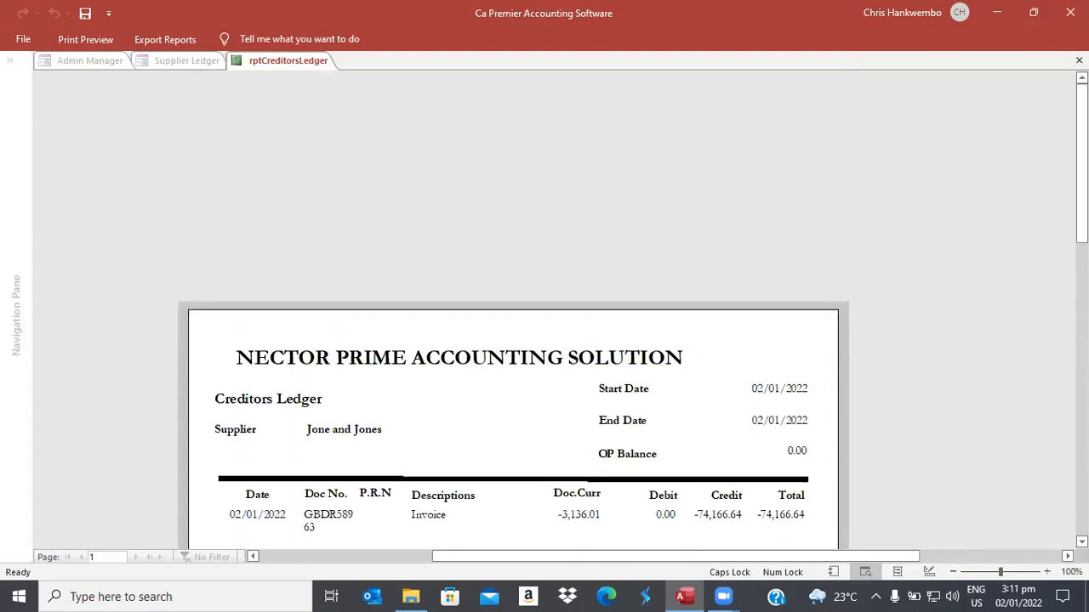
{"action": "left_click_drag", "start_coordinate": [1081, 163], "coordinate": [1081, 393]}
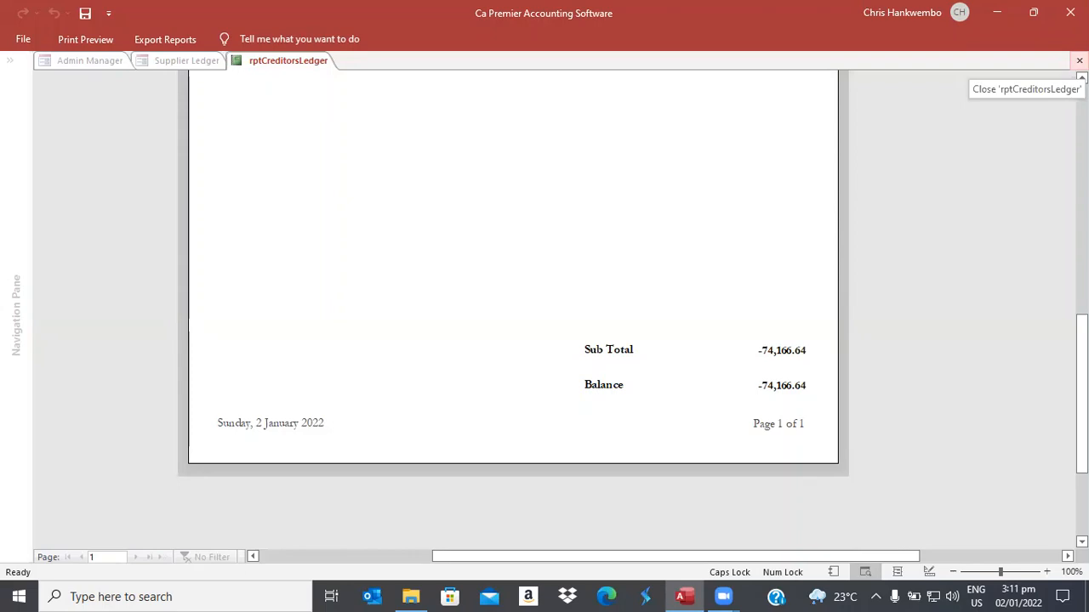
{"action": "left_click", "coordinate": [1079, 61]}
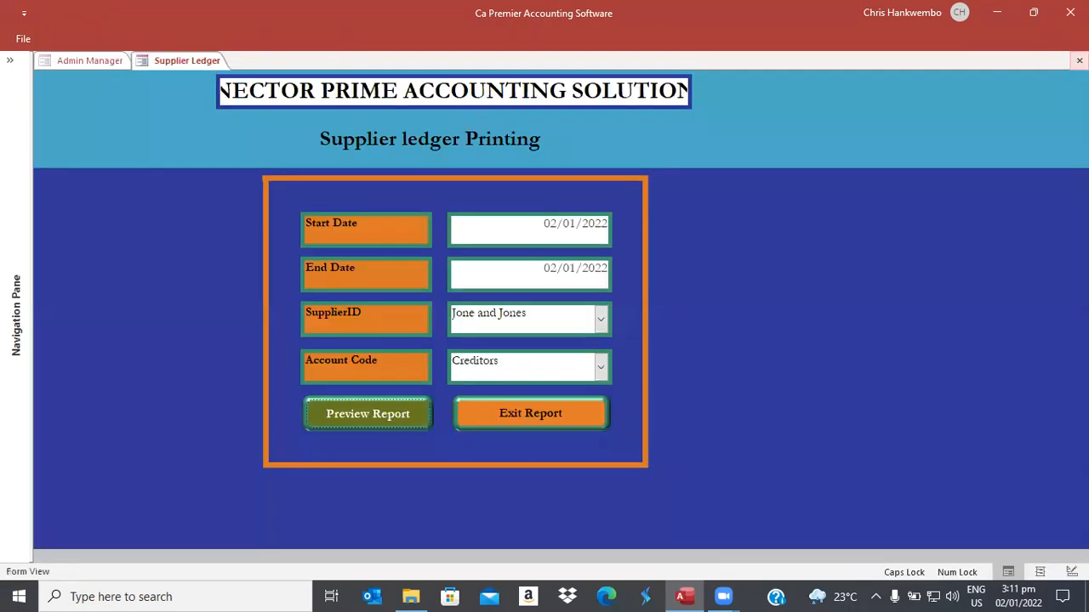
{"action": "left_click", "coordinate": [515, 419]}
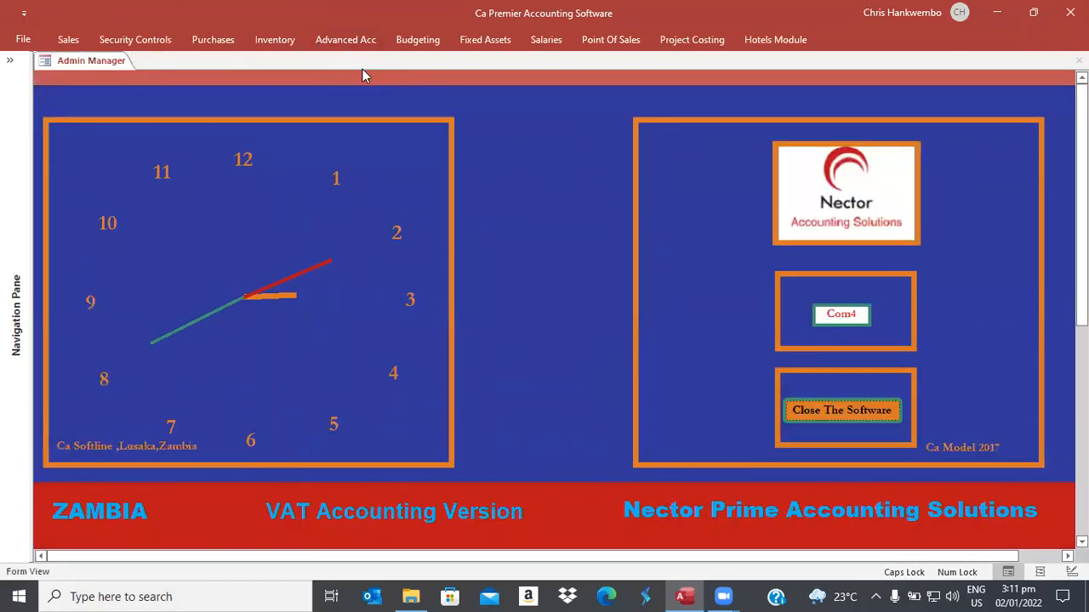
- Open the suppliers' aged analysis from the purchases functions and preview it for the Creditors account
{"action": "left_click", "coordinate": [217, 40]}
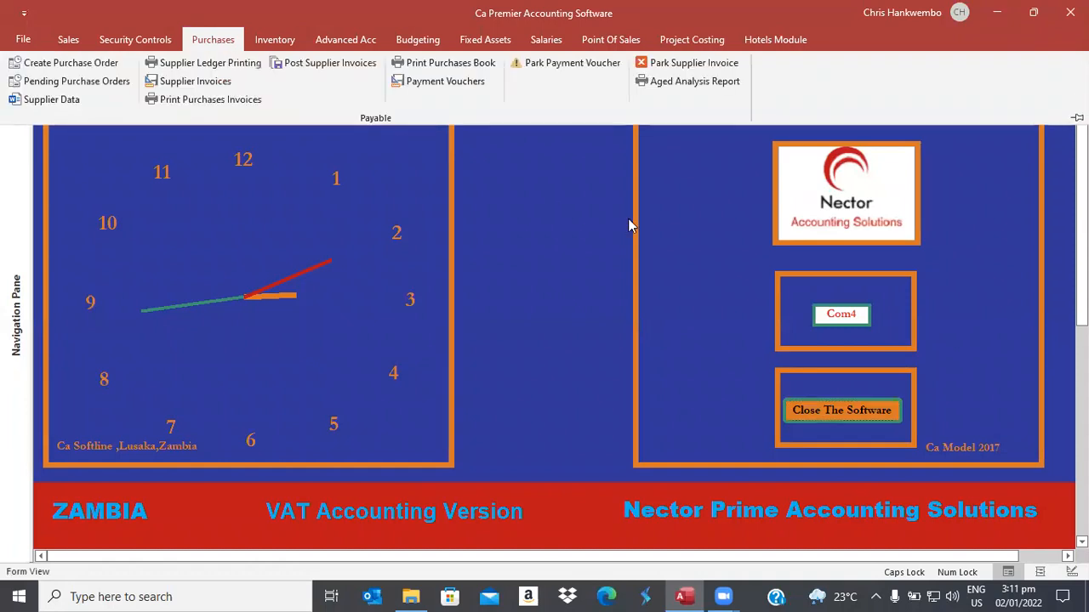
{"action": "left_click", "coordinate": [694, 85]}
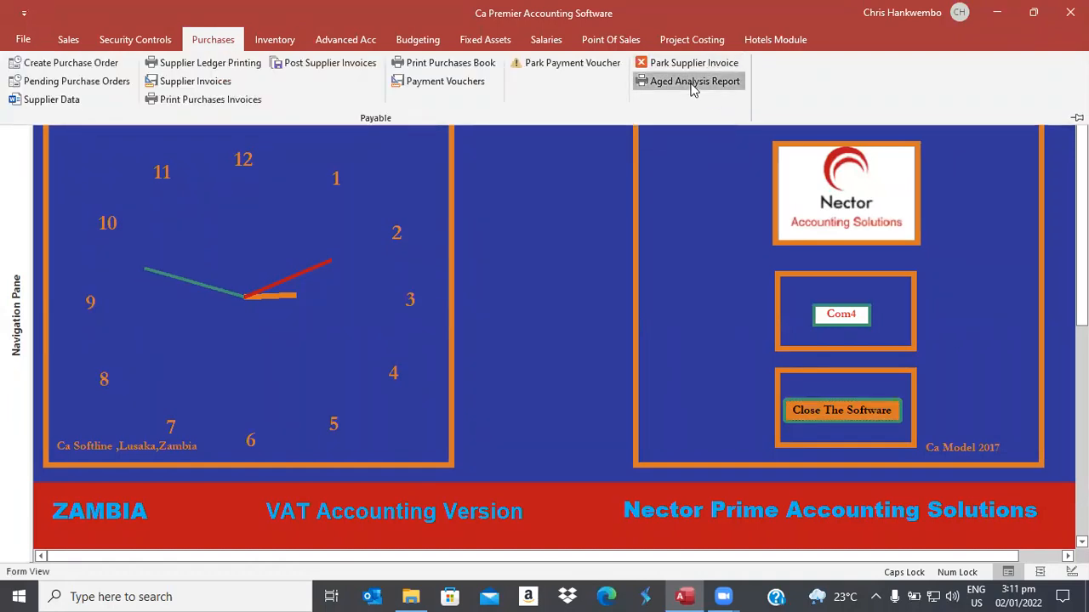
{"action": "left_click", "coordinate": [552, 181]}
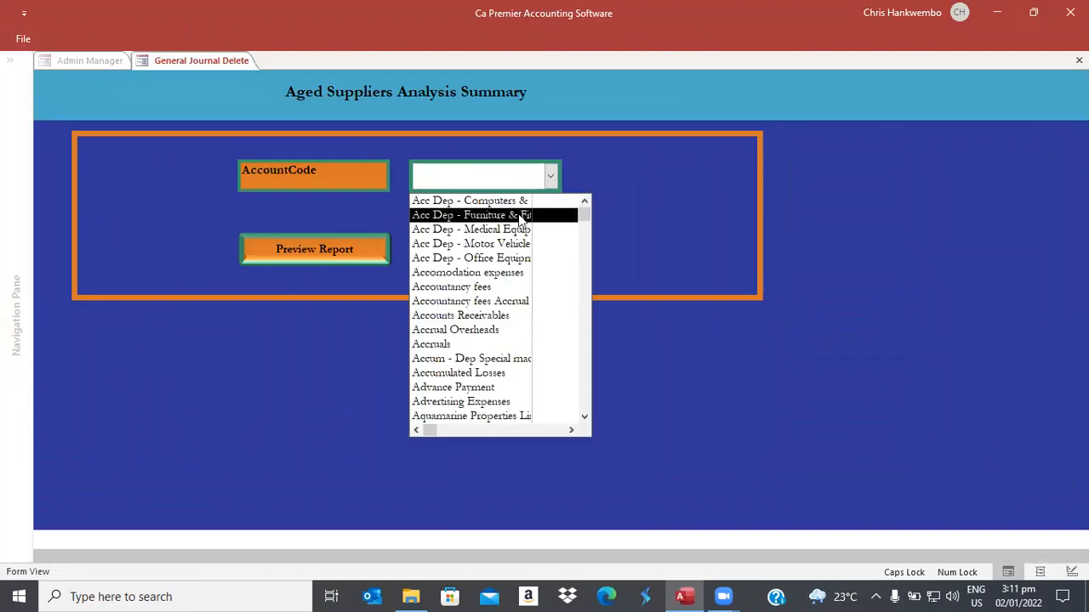
{"action": "type", "text": "CREditors"}
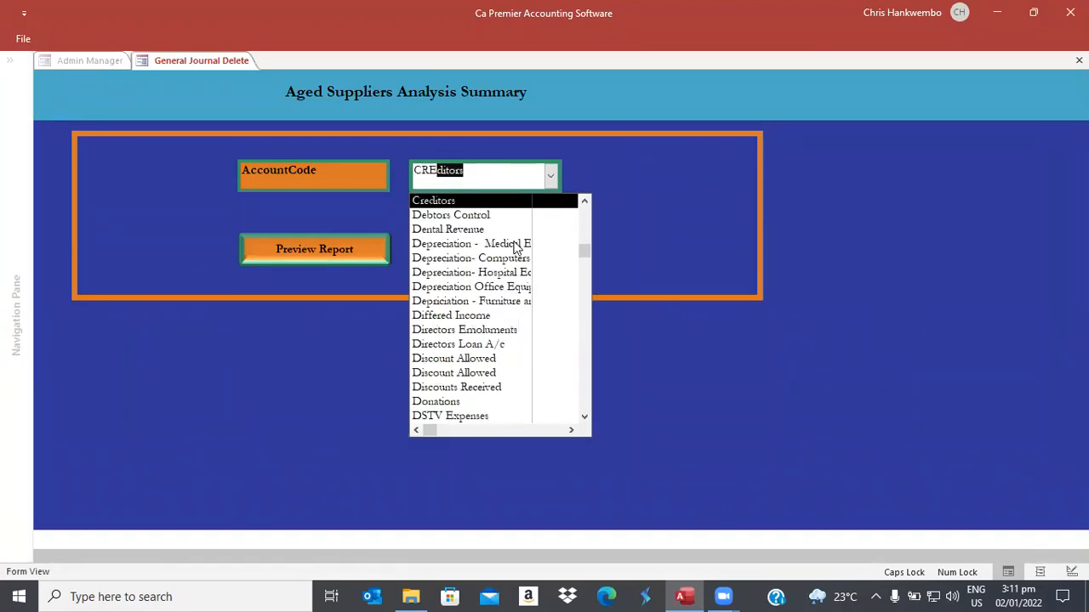
{"action": "key", "text": "Return"}
{"action": "left_click", "coordinate": [516, 247]}
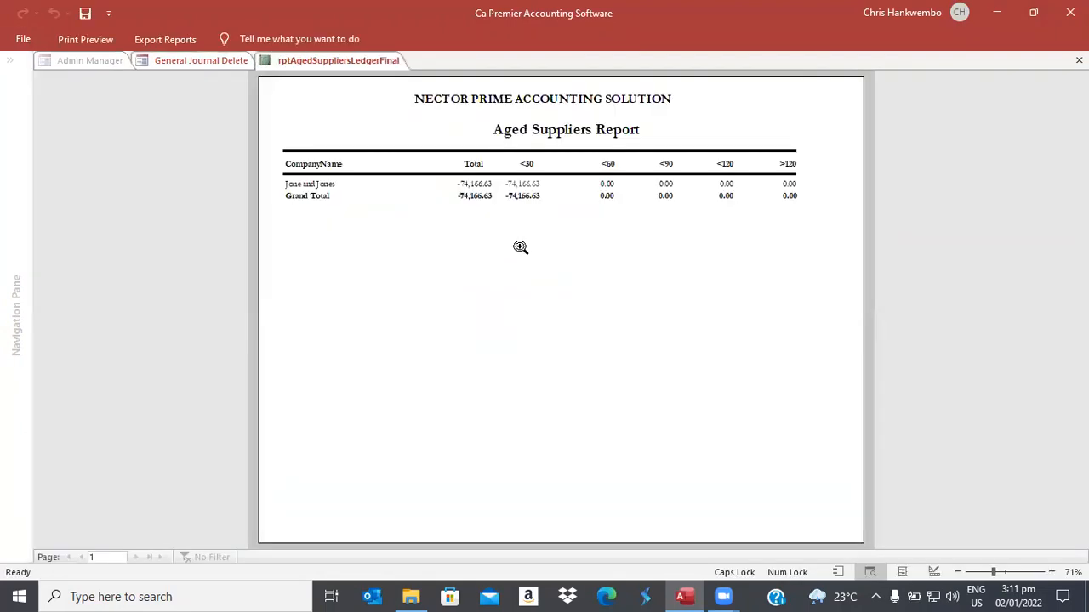
- Examine the ageing of the supplier balances in the aged suppliers report, and close the report and its form
{"action": "left_click", "coordinate": [485, 199]}
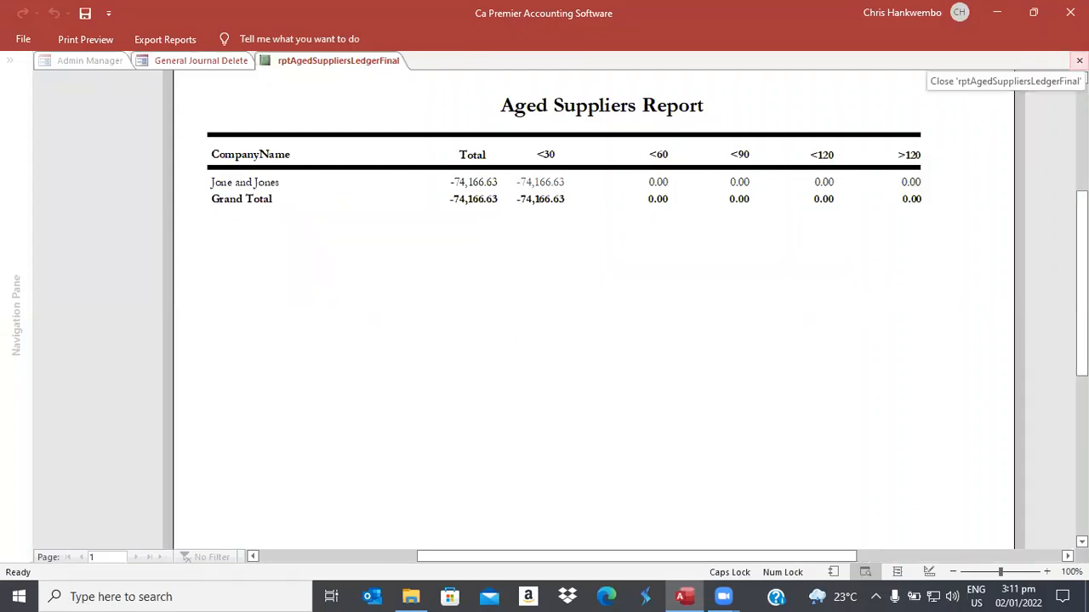
{"action": "left_click", "coordinate": [1079, 60]}
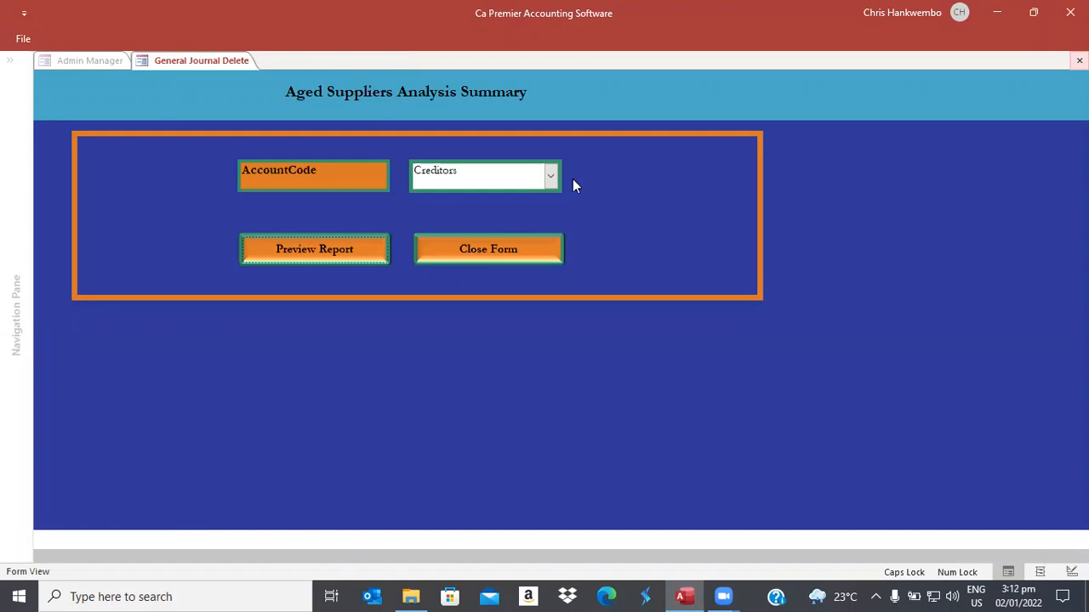
{"action": "left_click", "coordinate": [491, 248]}
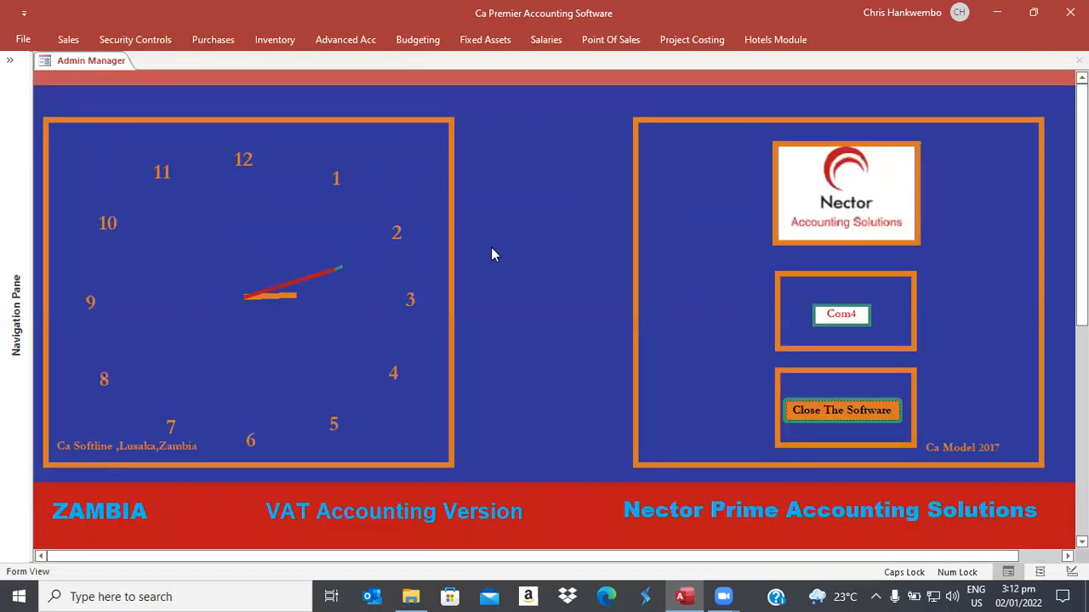
- Open the purchases book report, set both start and end dates to 02/01/2022, and preview it
{"action": "left_click", "coordinate": [203, 41]}
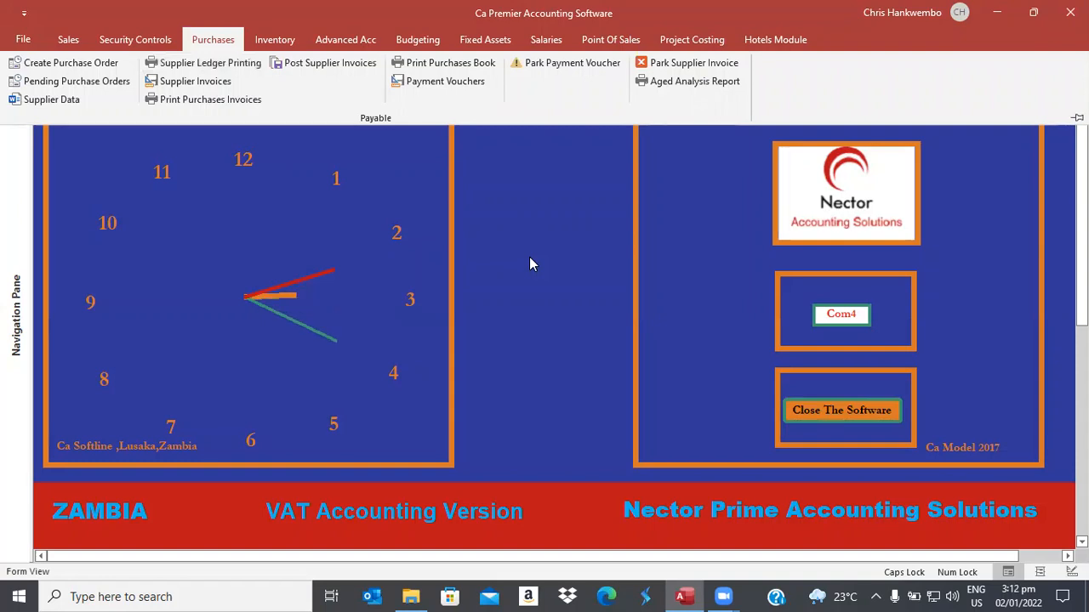
{"action": "left_click", "coordinate": [444, 63]}
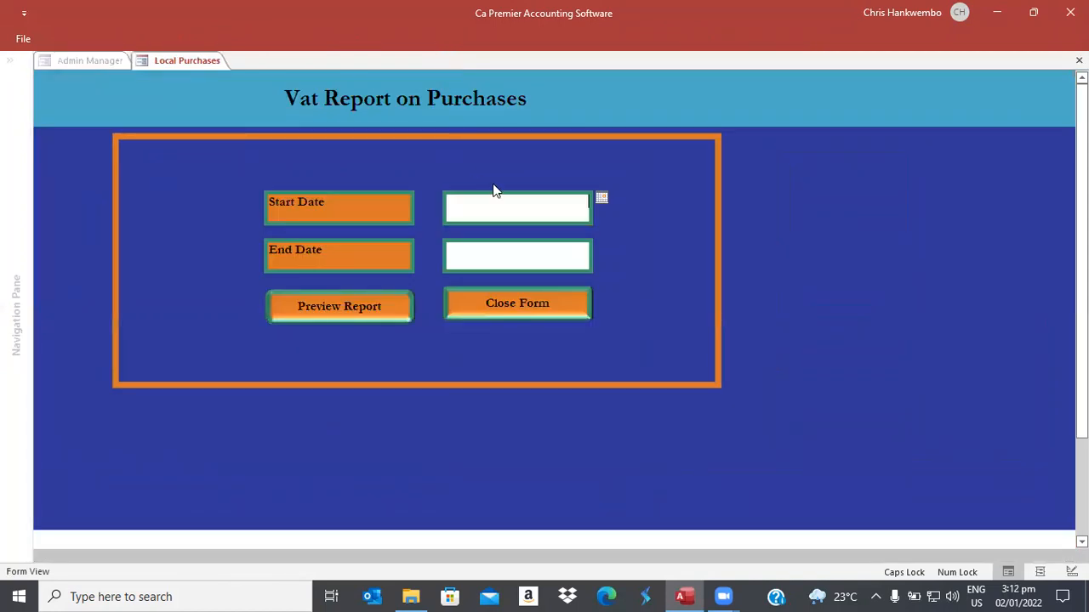
{"action": "left_click", "coordinate": [601, 199]}
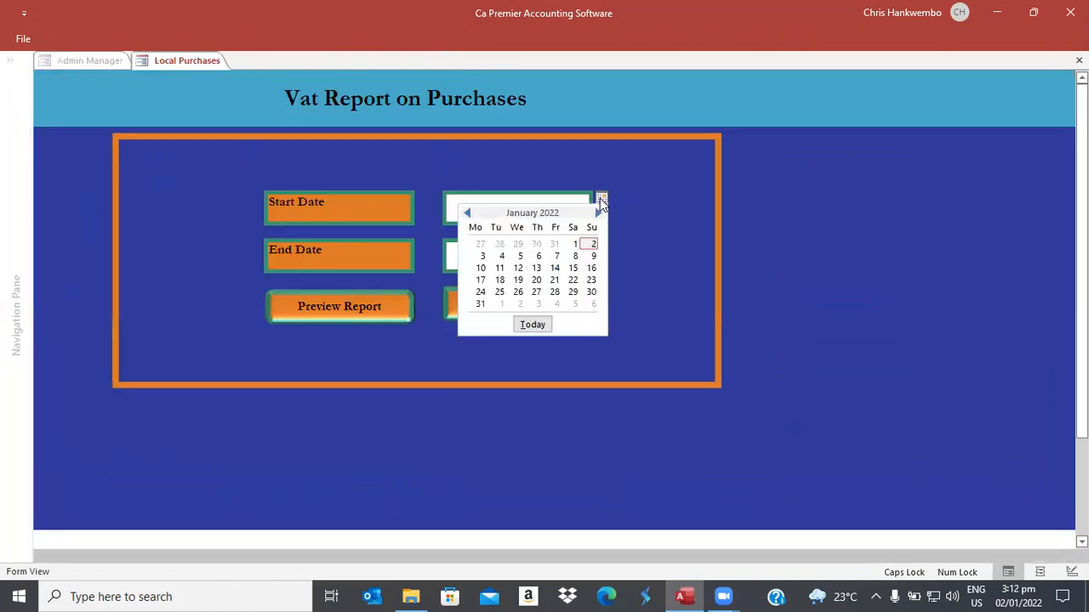
{"action": "left_click", "coordinate": [588, 247]}
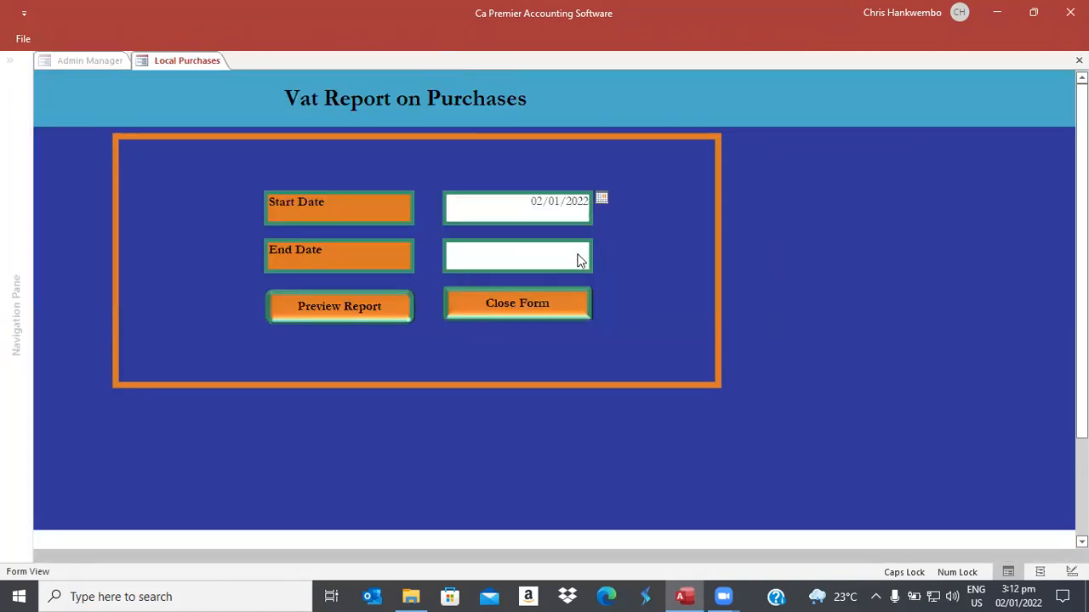
{"action": "left_click", "coordinate": [585, 257]}
{"action": "left_click", "coordinate": [600, 246]}
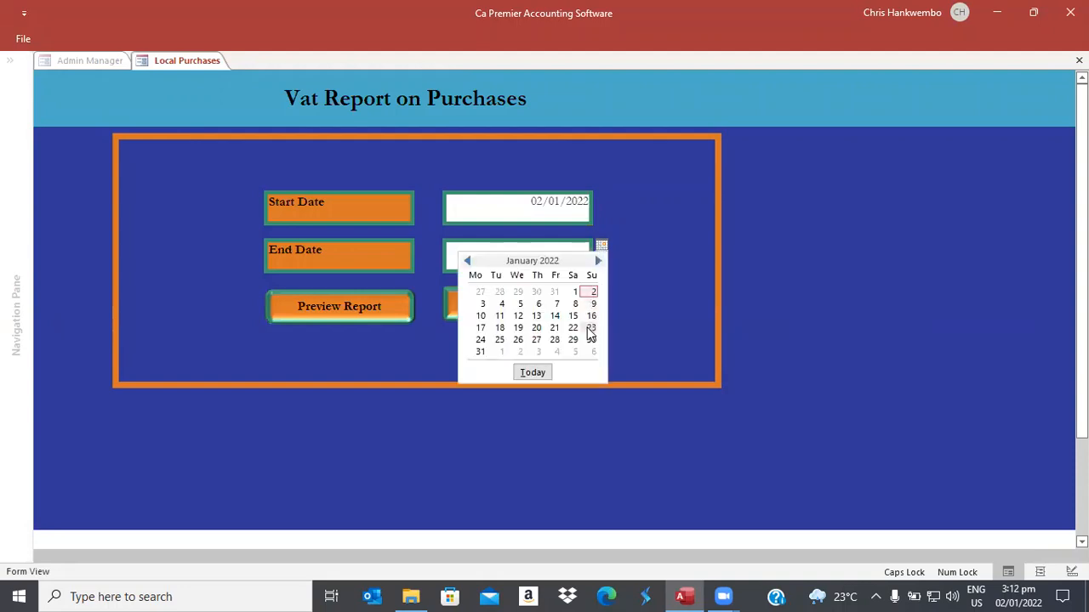
{"action": "left_click", "coordinate": [588, 294]}
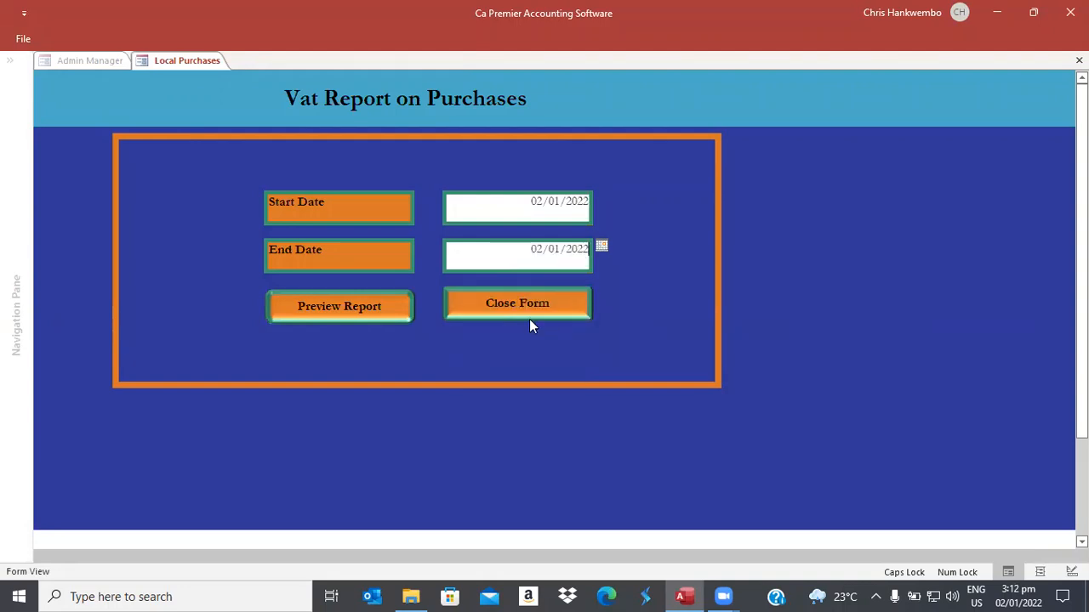
{"action": "left_click", "coordinate": [369, 308]}
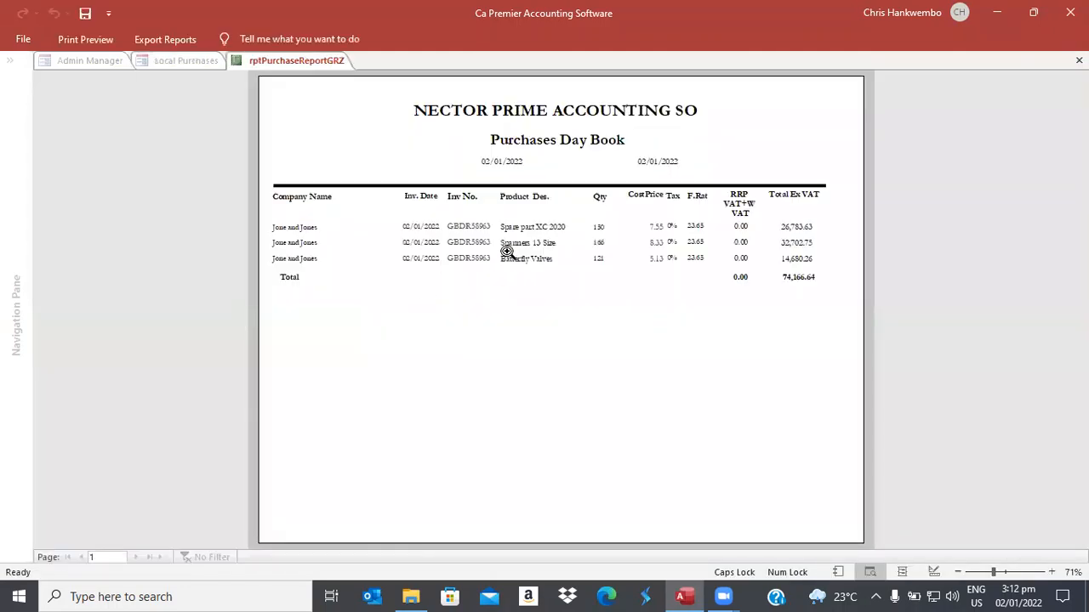
- Examine the Jone and Jones invoice lines, tax and totals in the Purchases Day Book, and close the report preview
{"action": "left_click", "coordinate": [506, 251]}
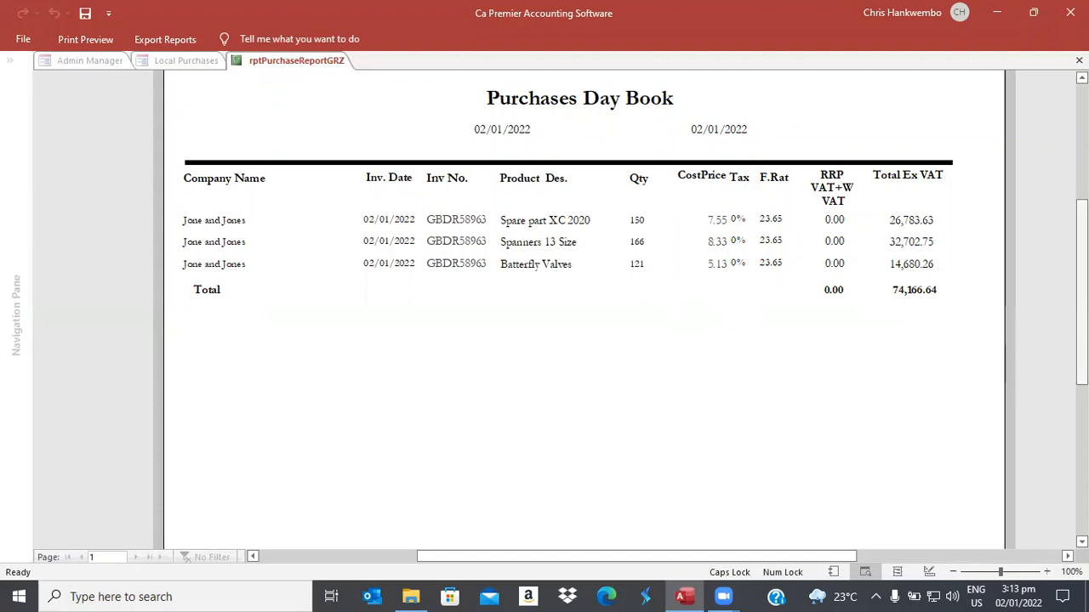
{"action": "scroll", "coordinate": [318, 241], "scroll_direction": "up", "scroll_amount": 3}
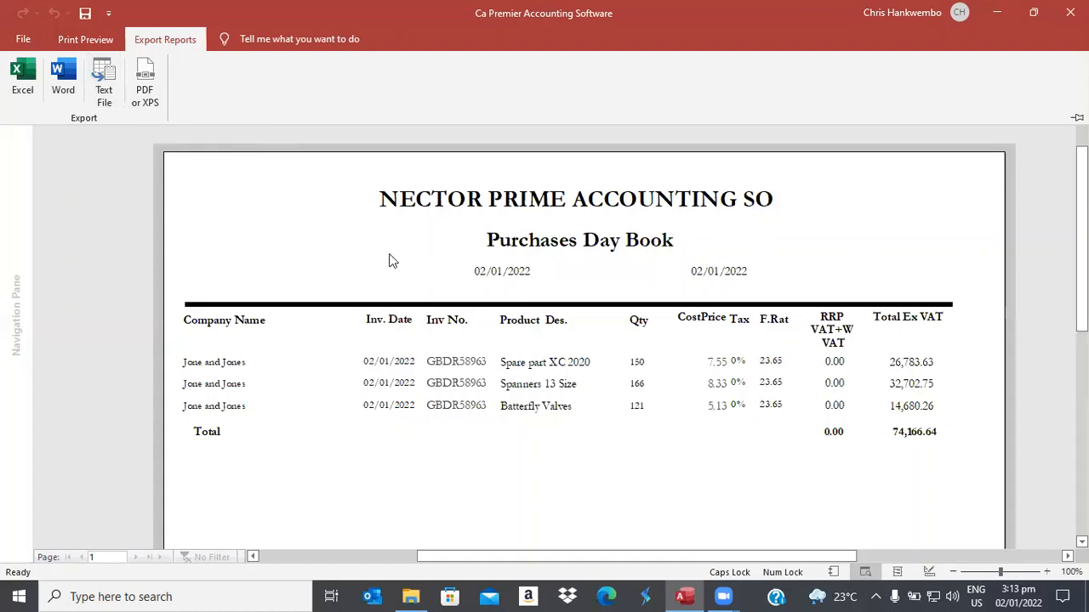
{"action": "left_click", "coordinate": [87, 40]}
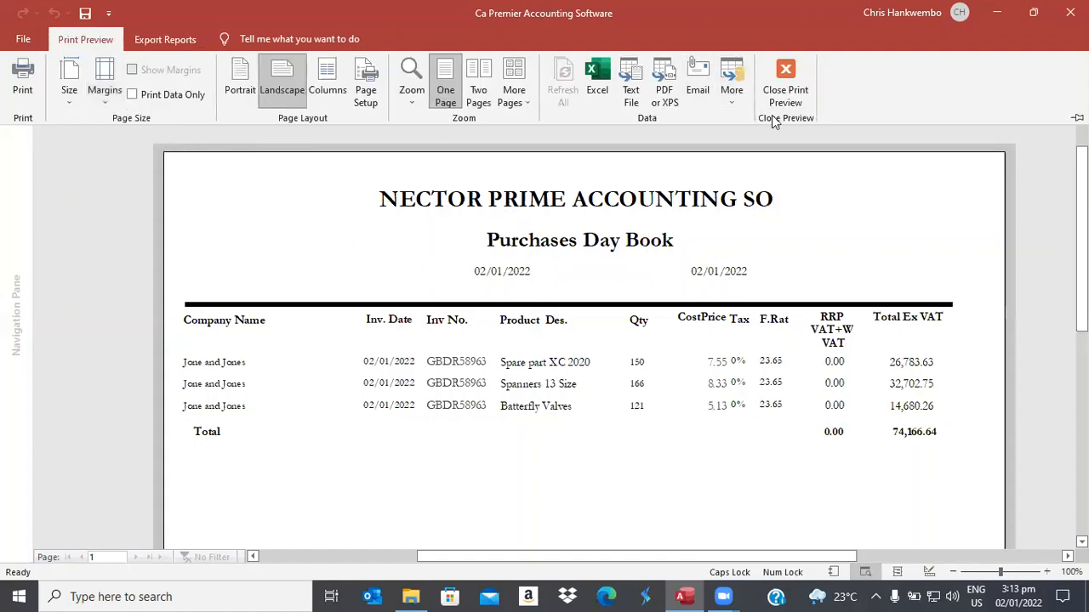
{"action": "left_click", "coordinate": [784, 98]}
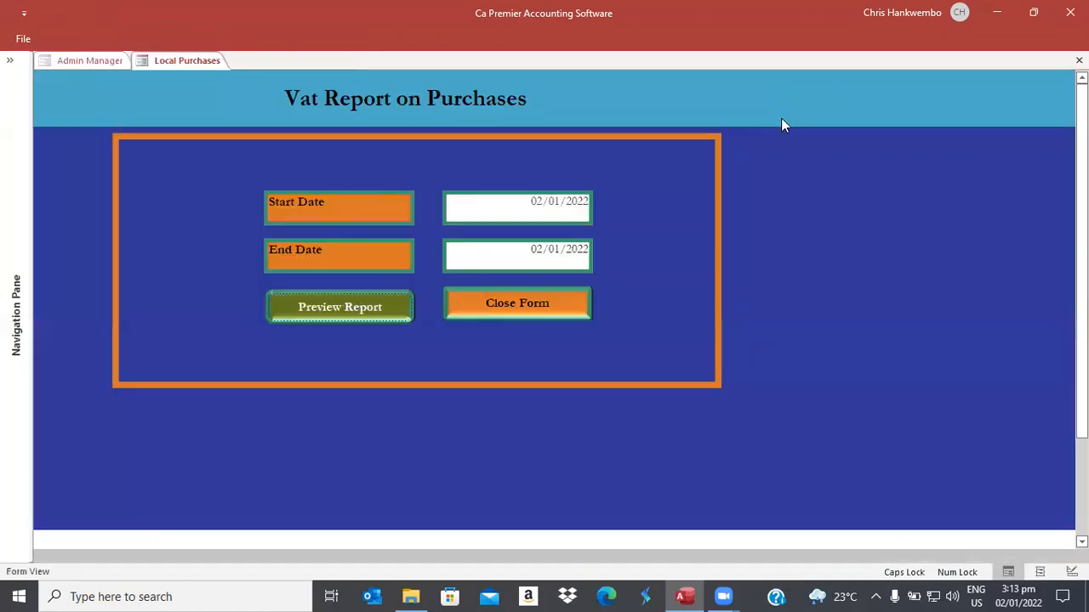